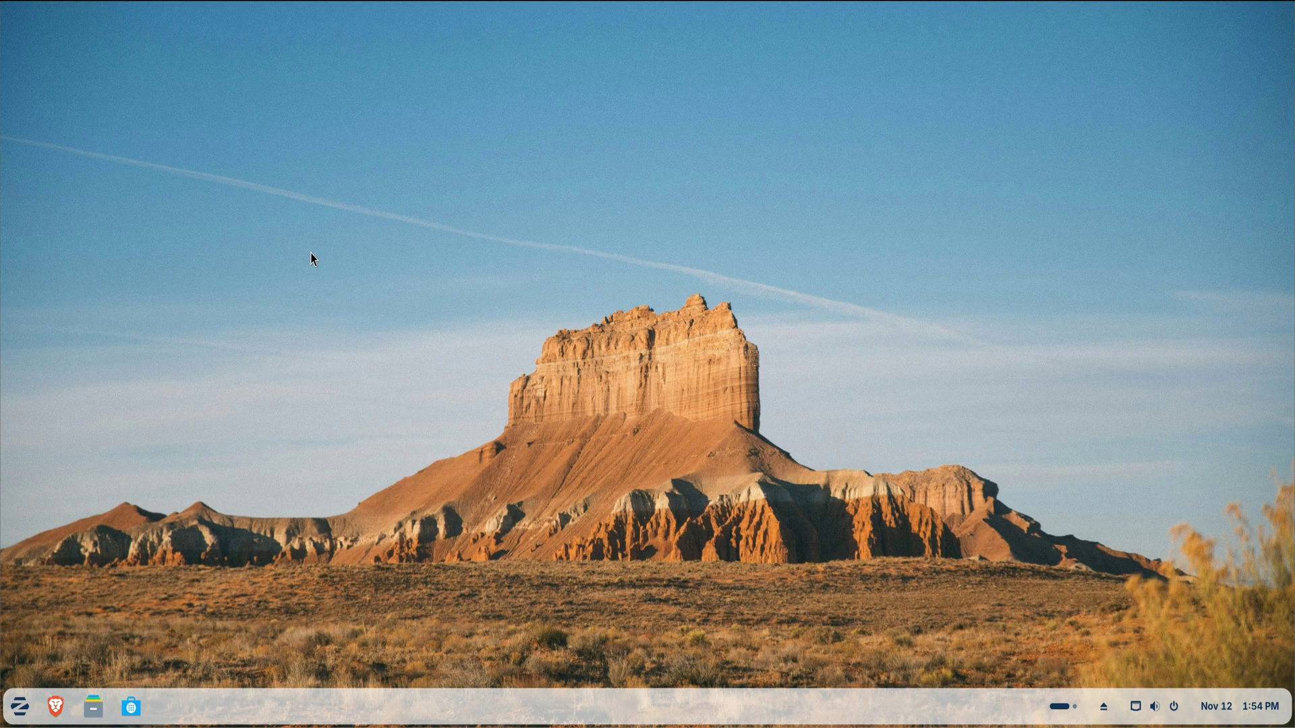
- View the system About page in Settings, then close Settings
click(19, 706)
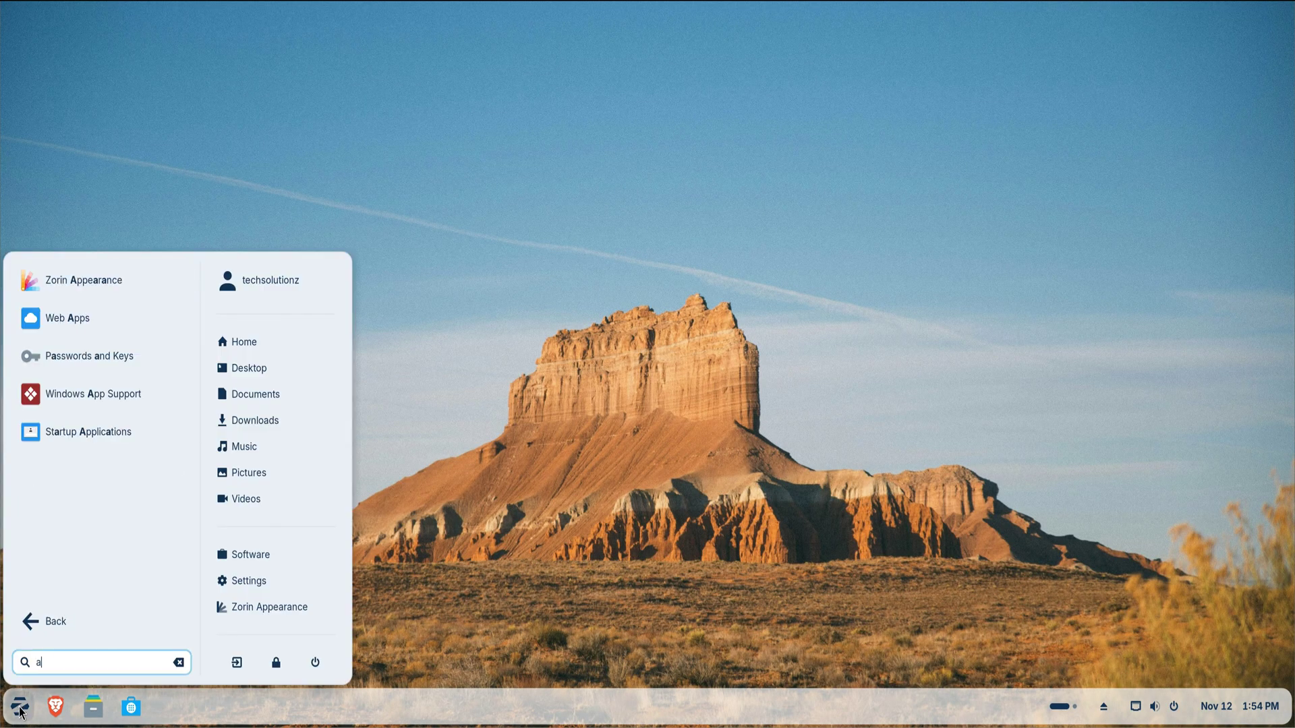
text(ab)
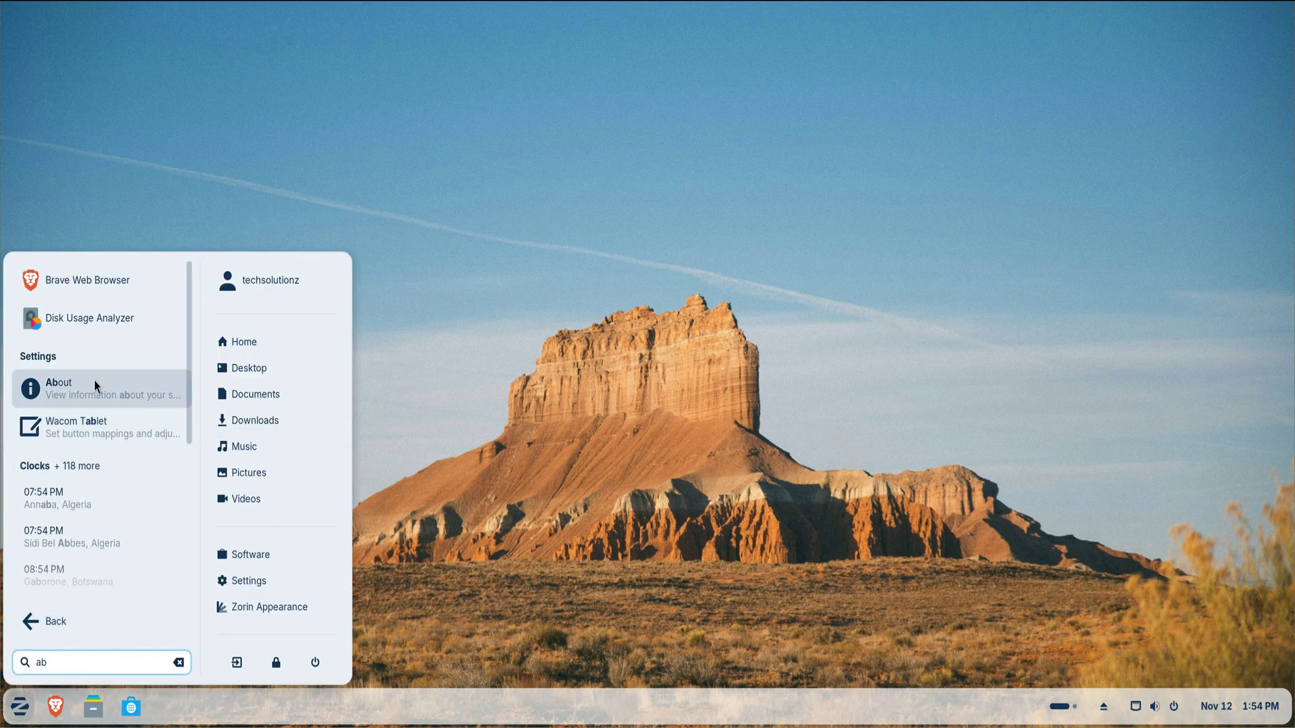
click(96, 385)
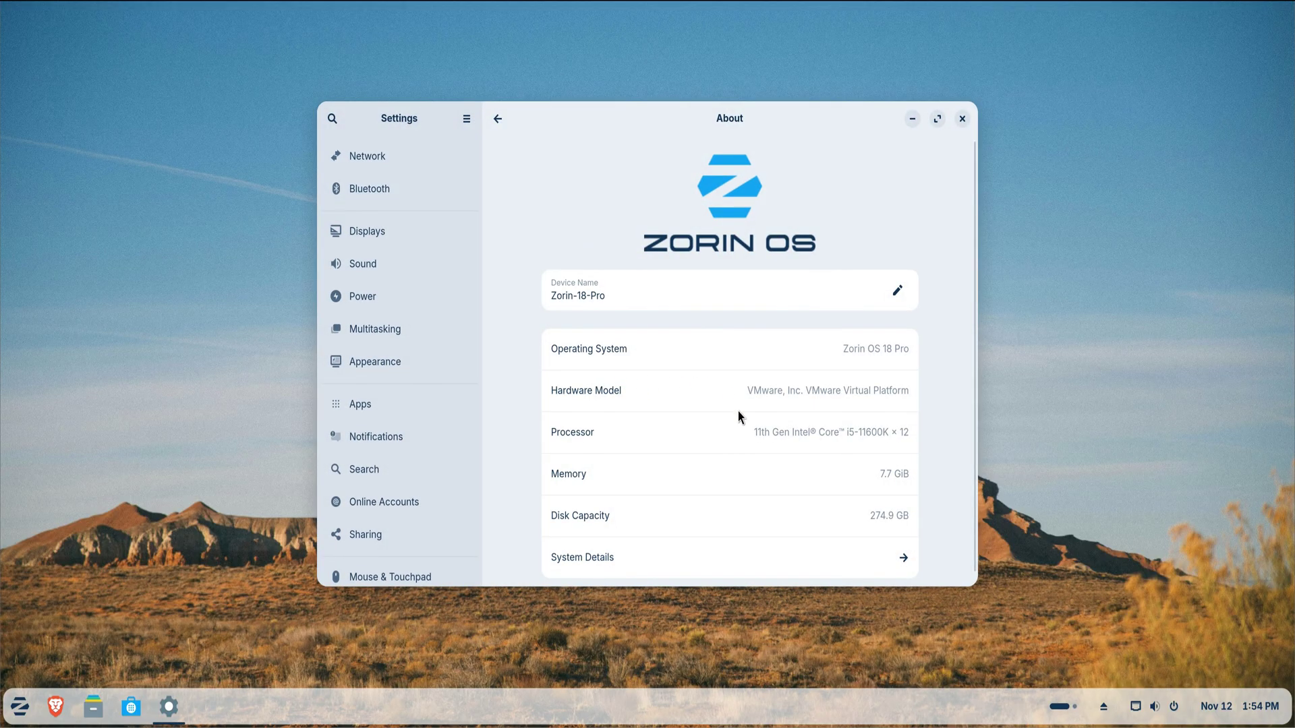
scroll(738, 411, down, 1)
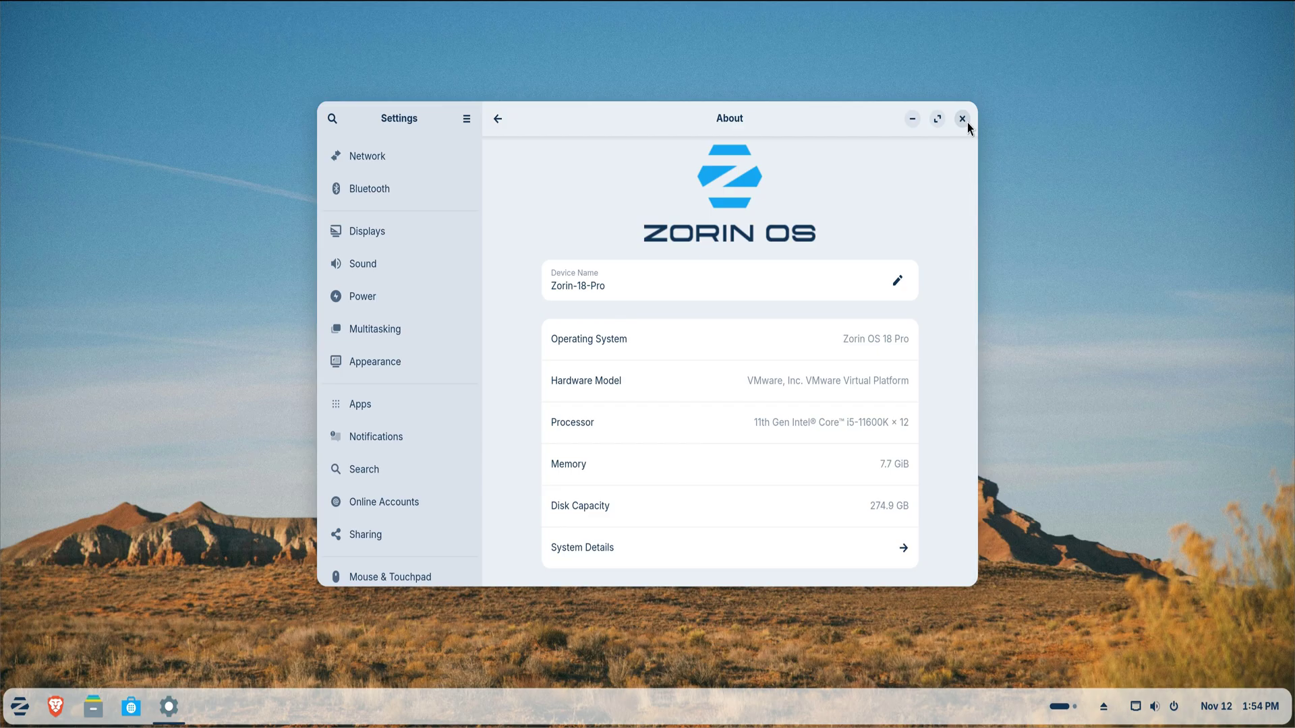
click(966, 121)
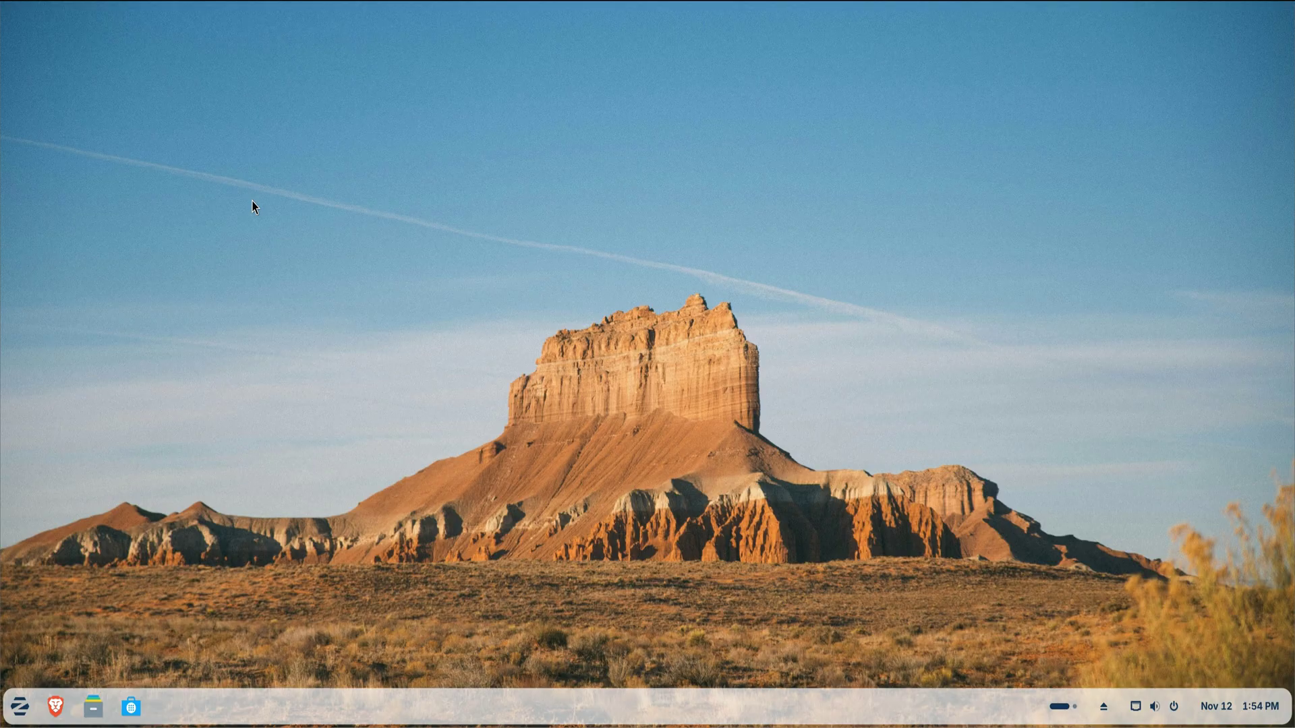
- From a desktop terminal, run apt update and install git, gnome-tweaks and gnome-shell-extension-manager
right_click(213, 162)
click(282, 369)
text(sudo ap)
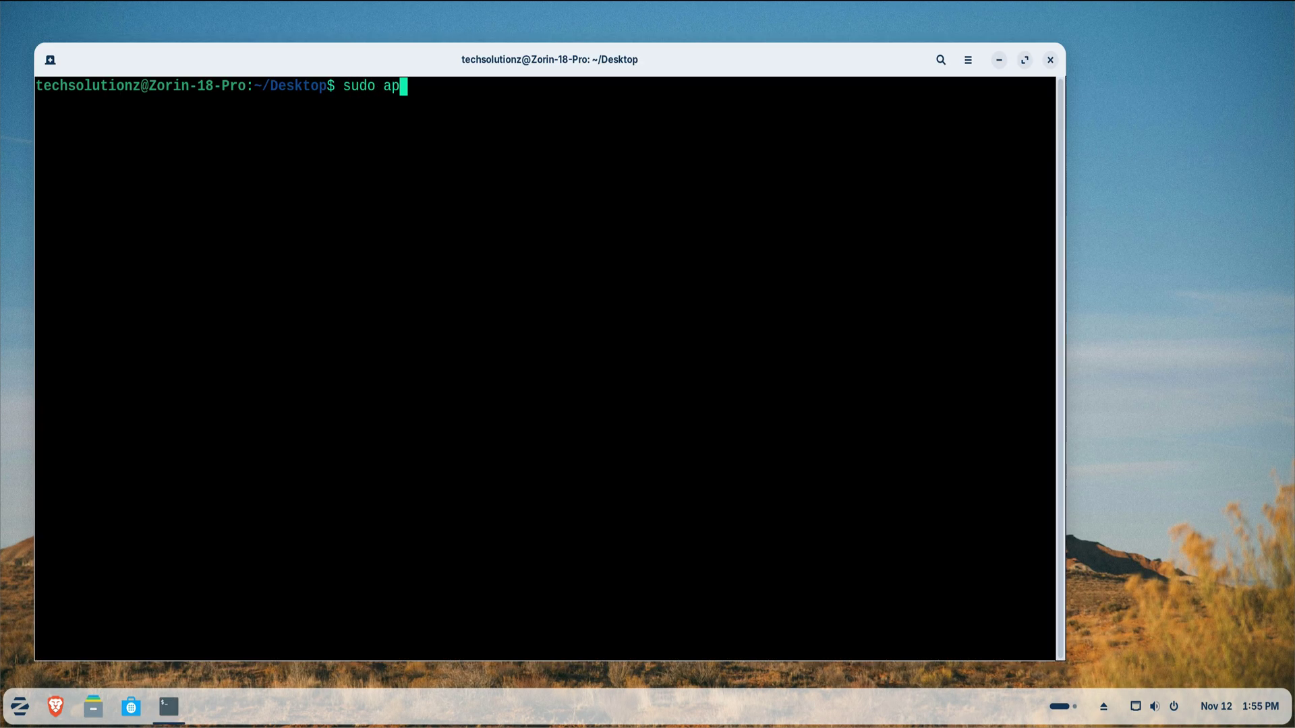
text(t update)
key(Return)
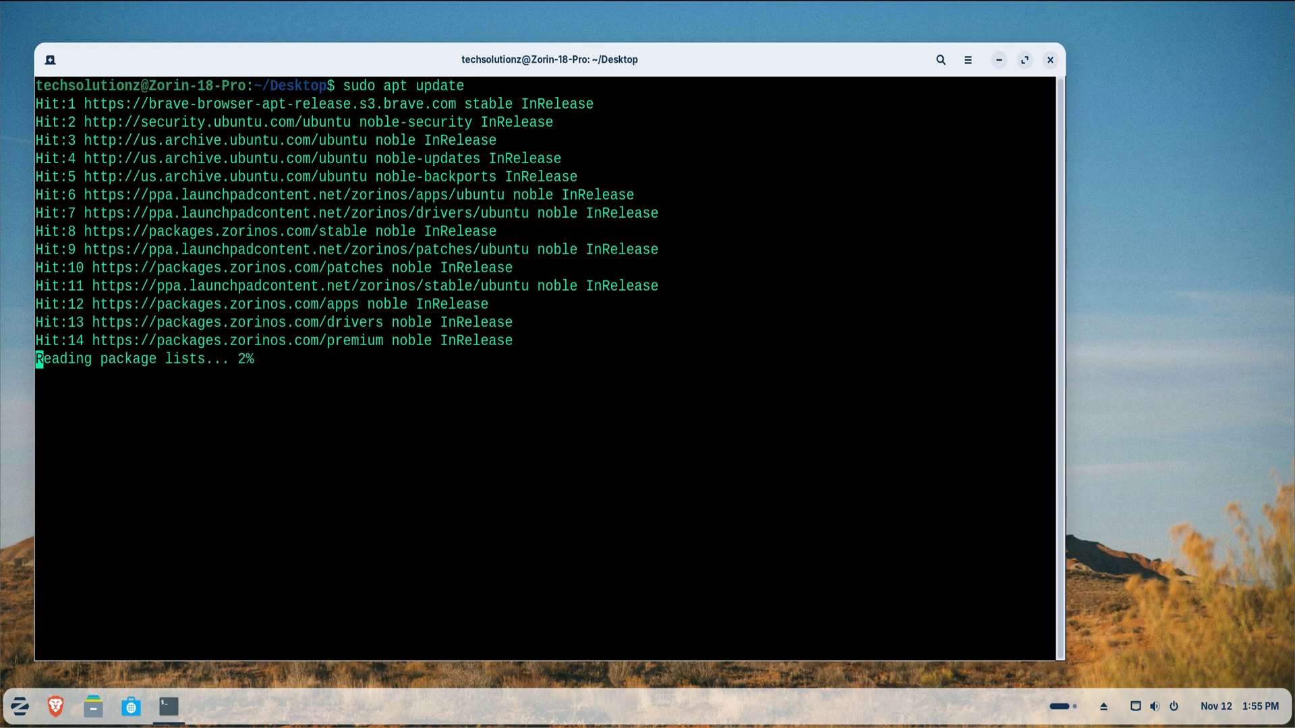
text(s)
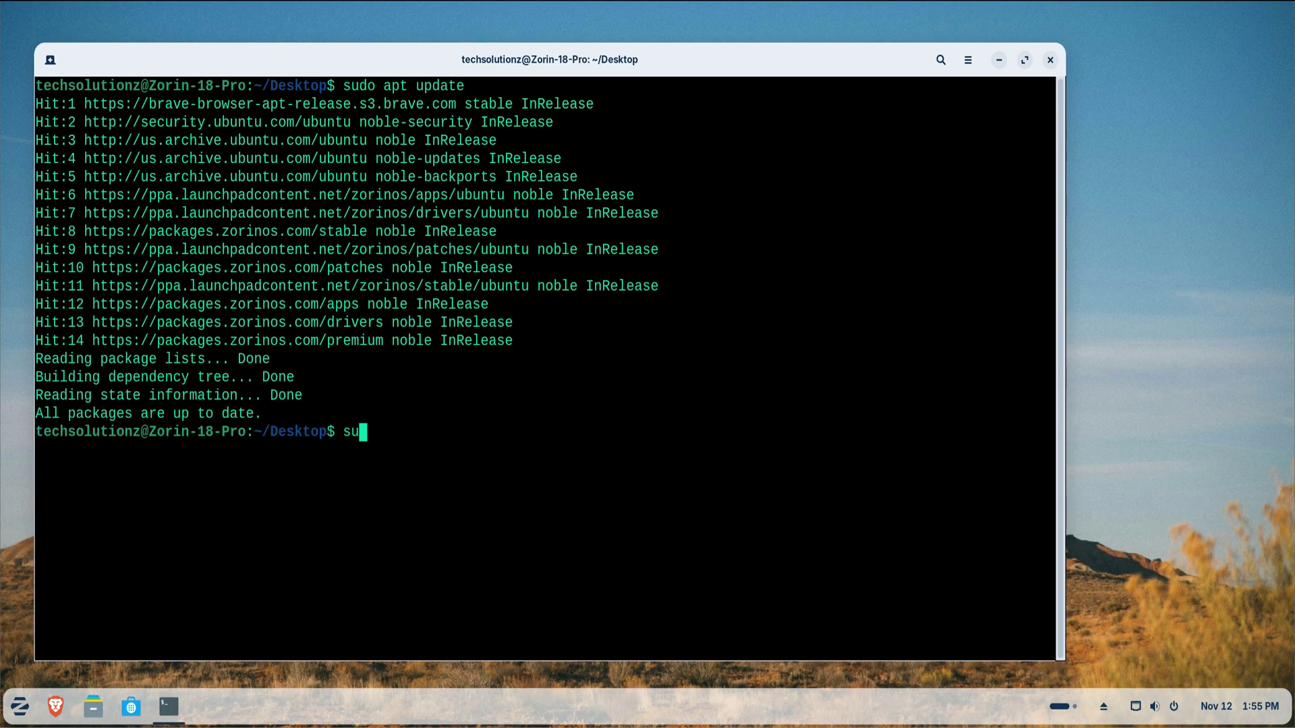
text(udo apt )
text(install -)
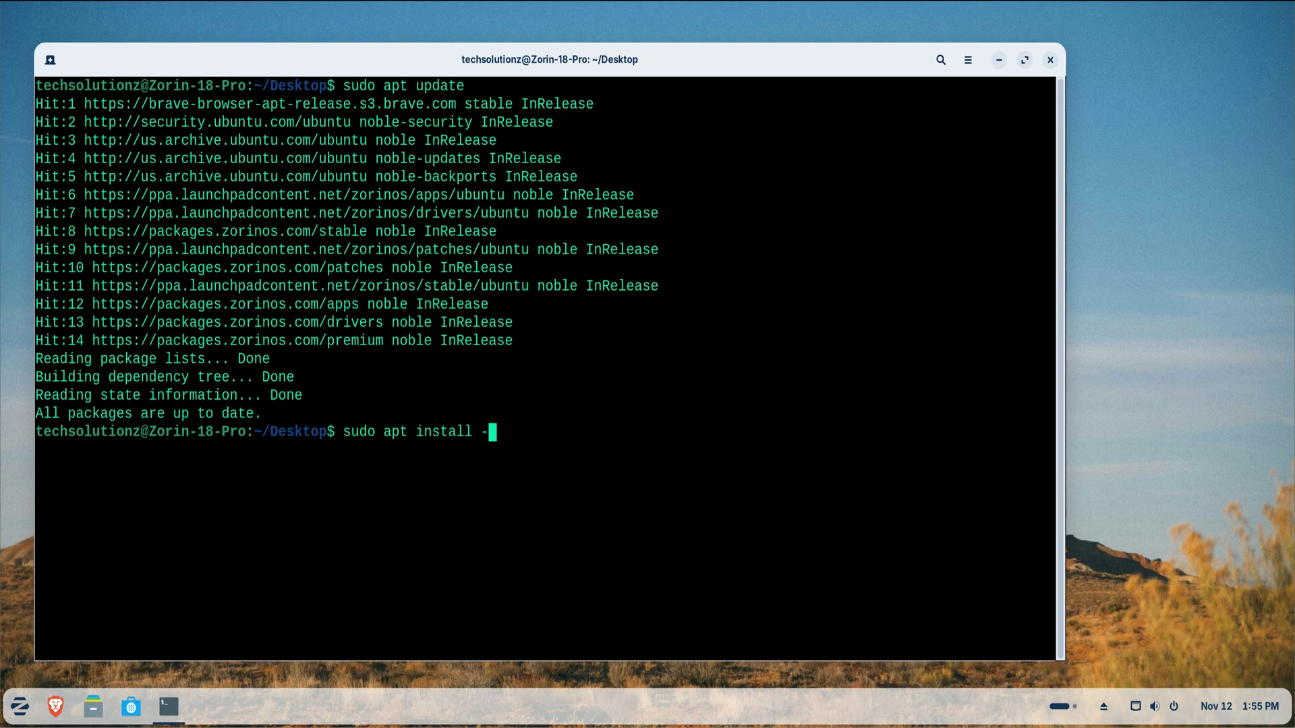
text(y git )
text(gnome)
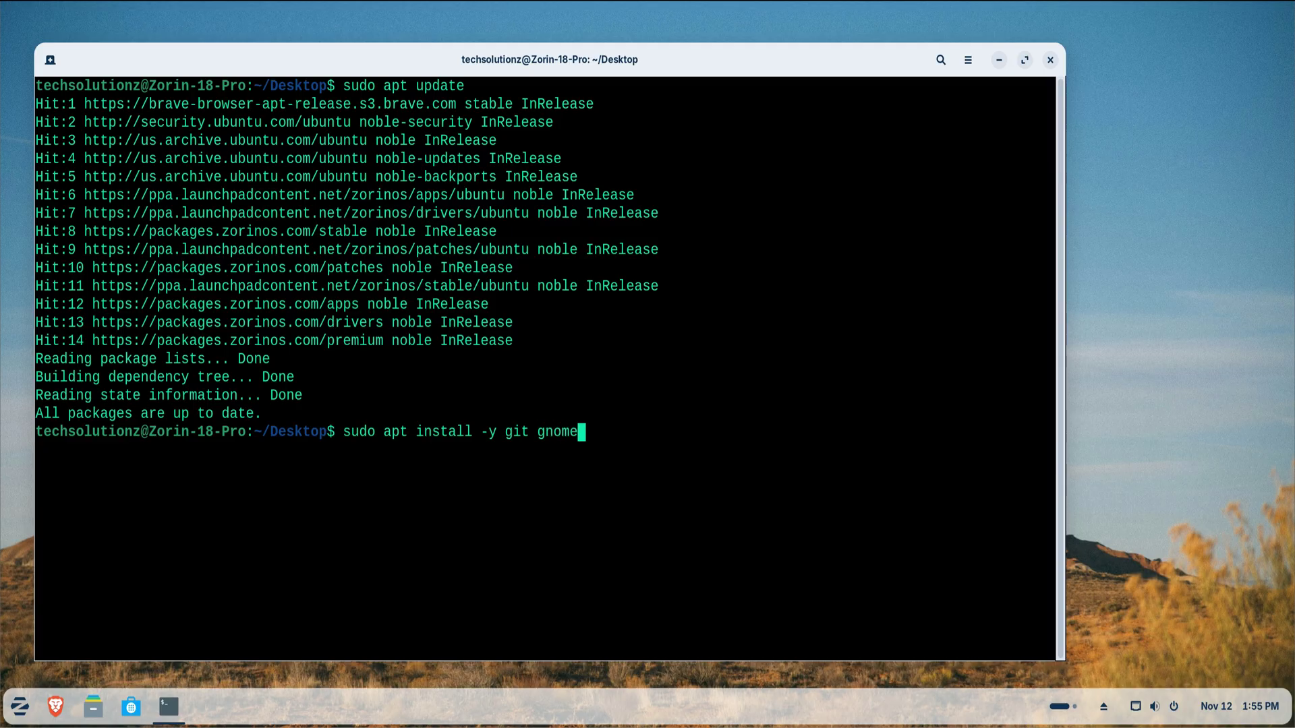
text(-ts)
key(BackSpace)
text(wea)
text(ks g)
text(nome-shell)
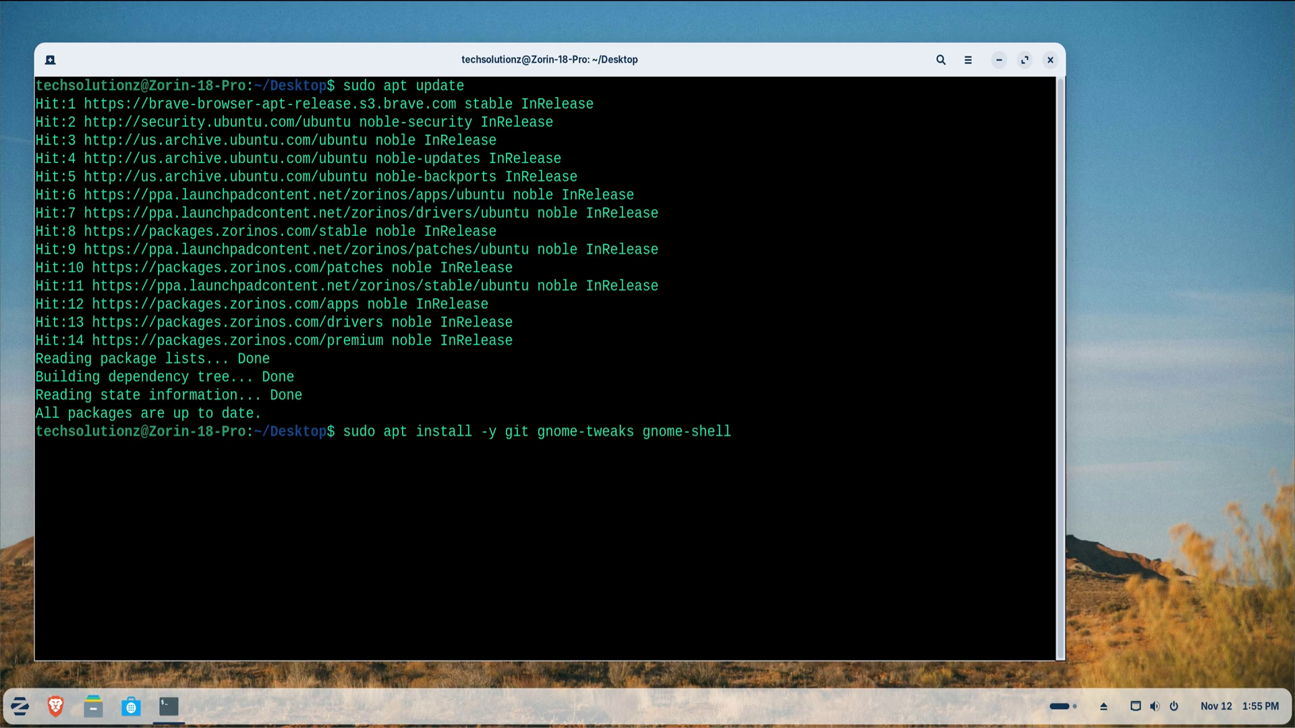
text(-)
text(e)
text(xte)
text(nsion)
text(-manager)
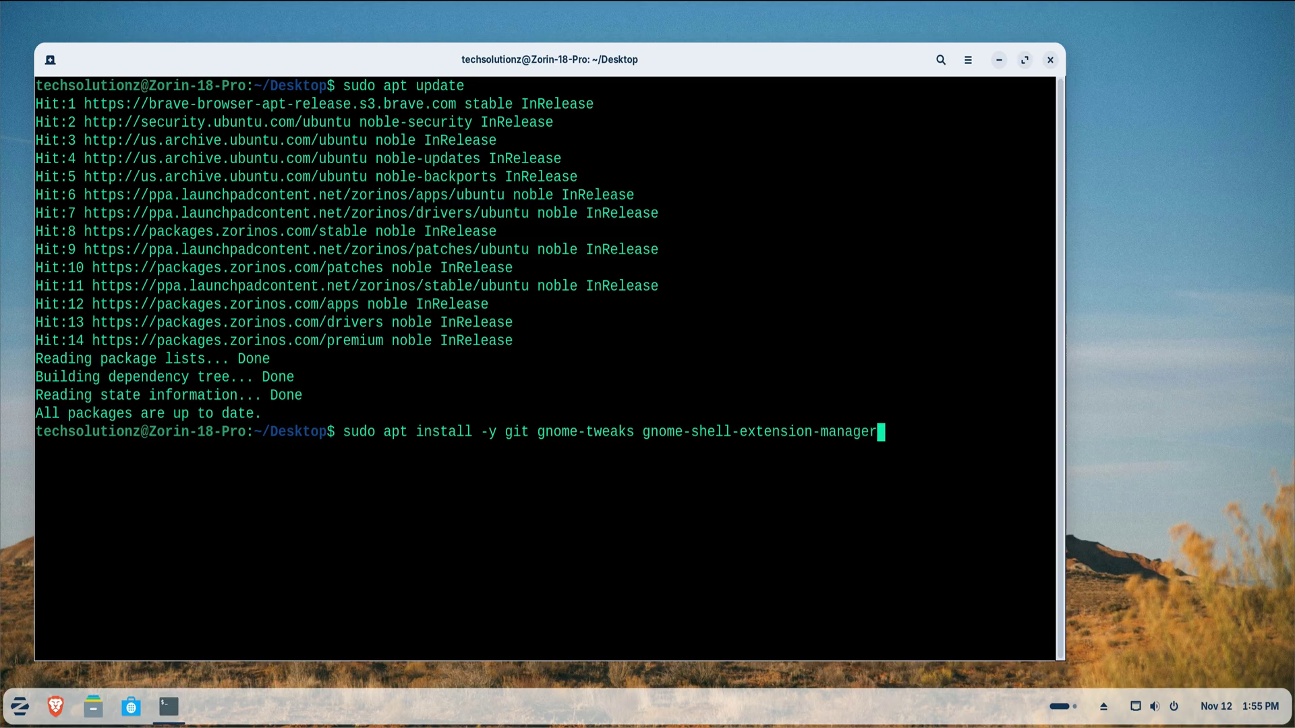
key(Return)
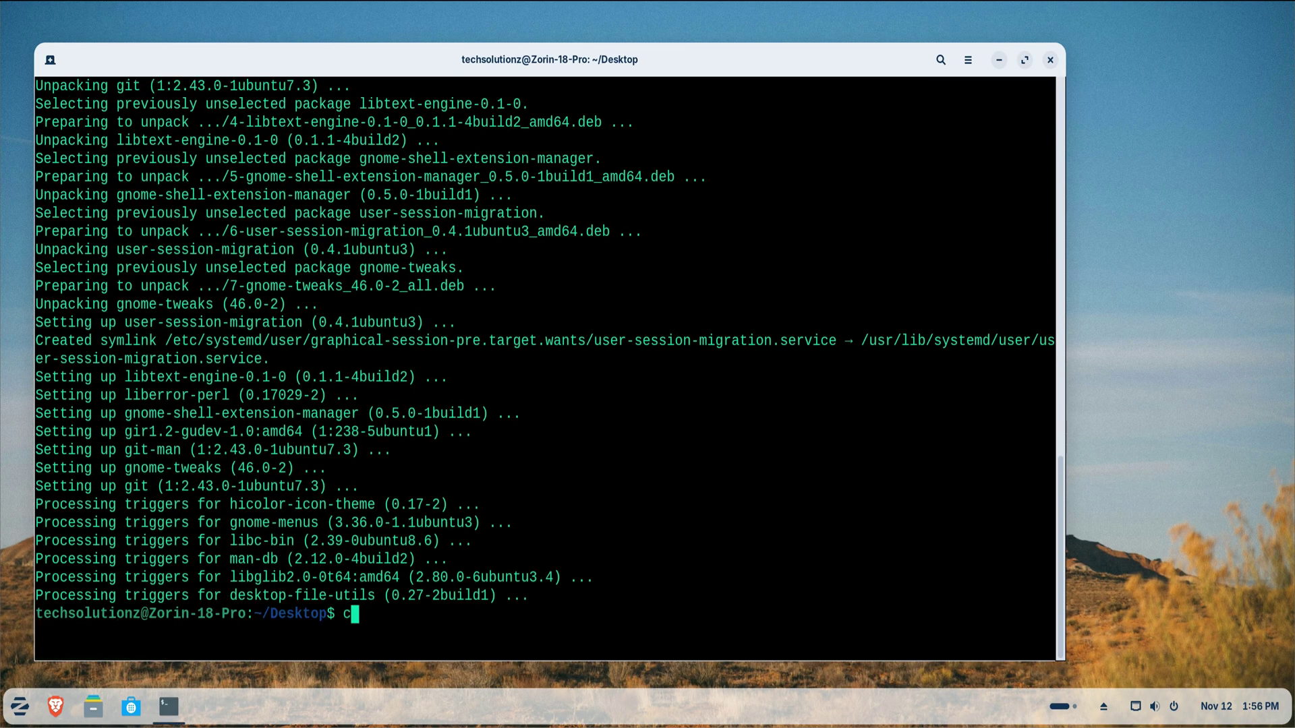
text(clear)
- Clear the screen and clone WhiteSur-gtk-theme into the home folder
key(Return)
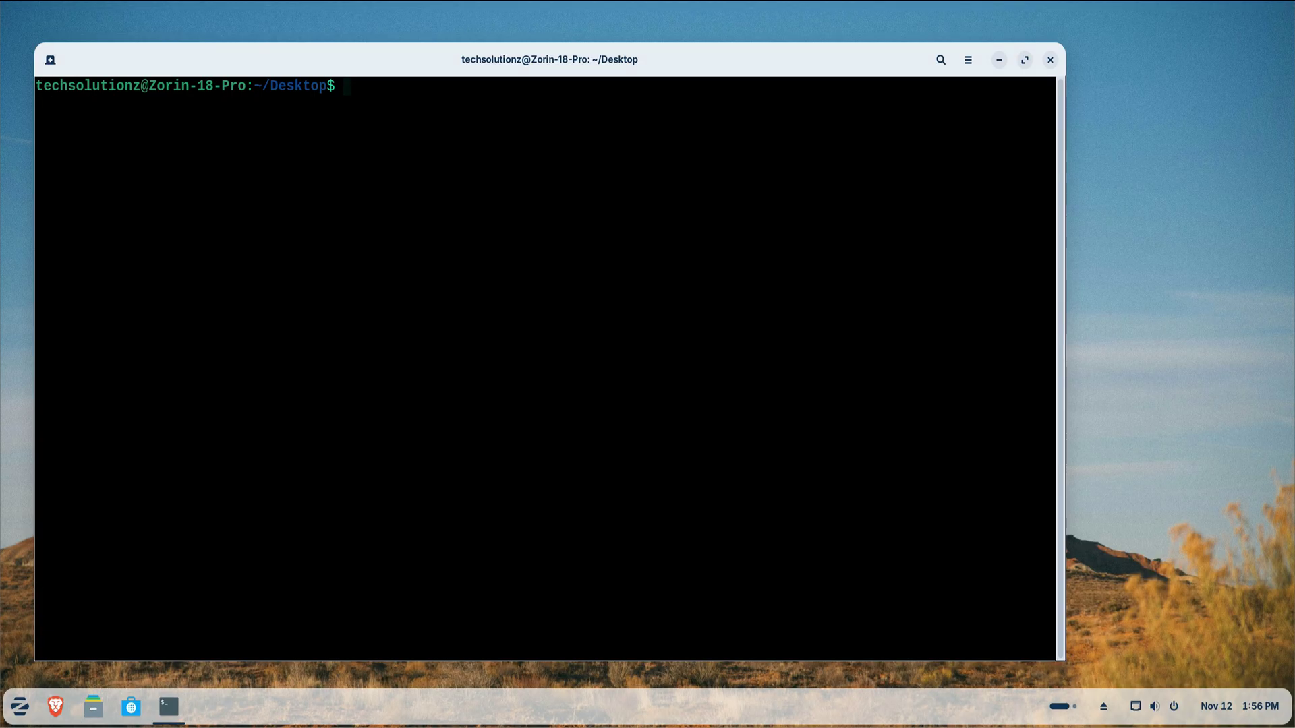
text(cd ~)
key(Return)
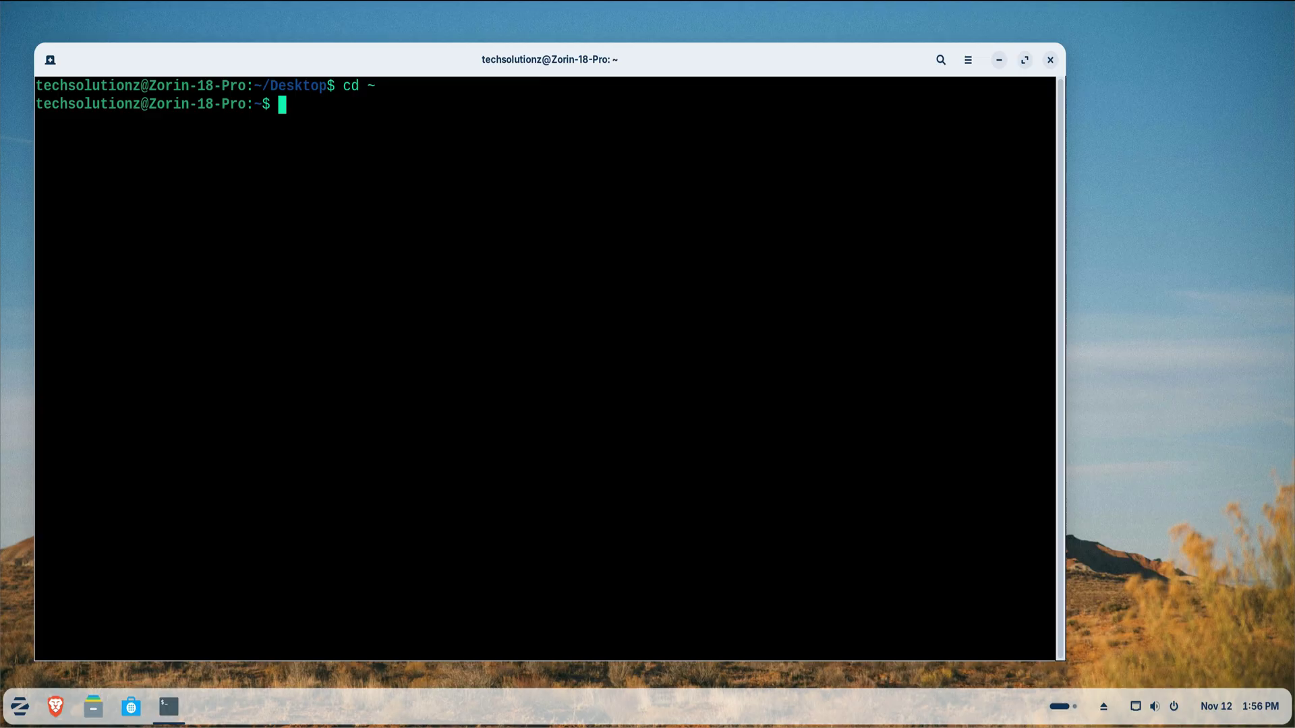
text(git)
text( clone h)
text(ttps://github.com/vincel)
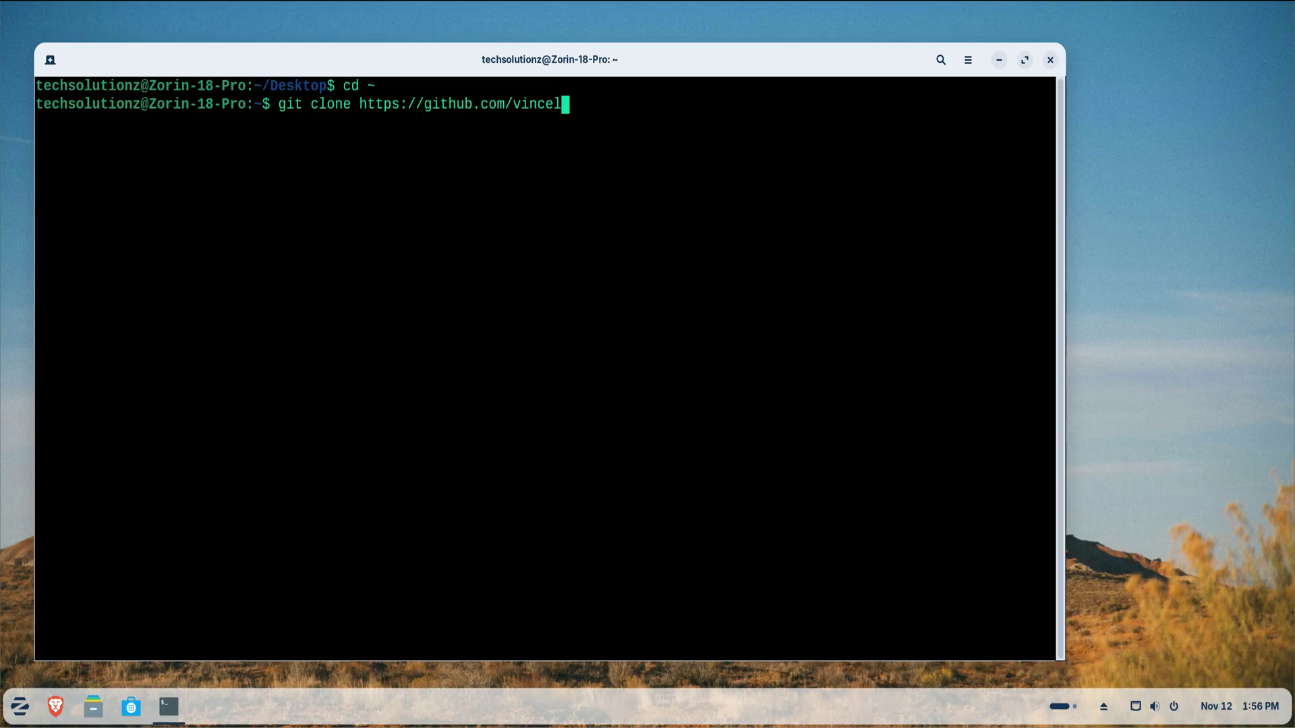
text(iuice/WhiteSur-gtk-theme)
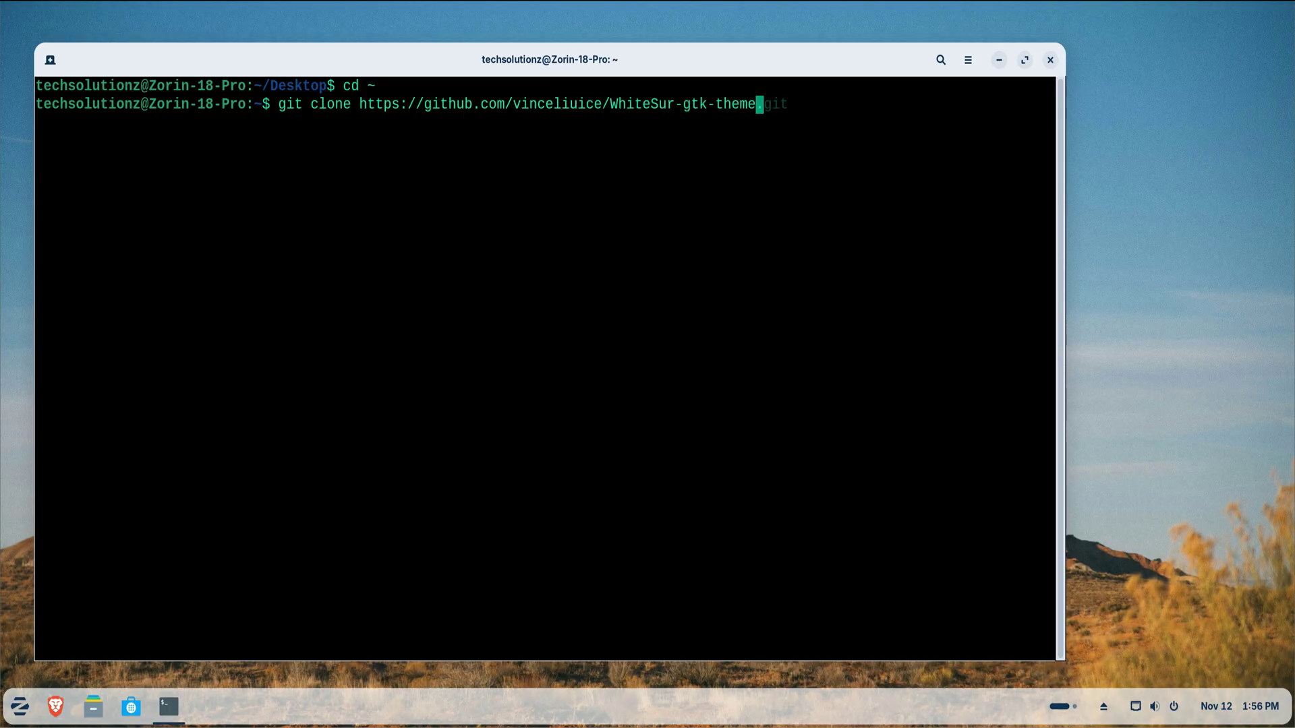
text(.git)
key(Return)
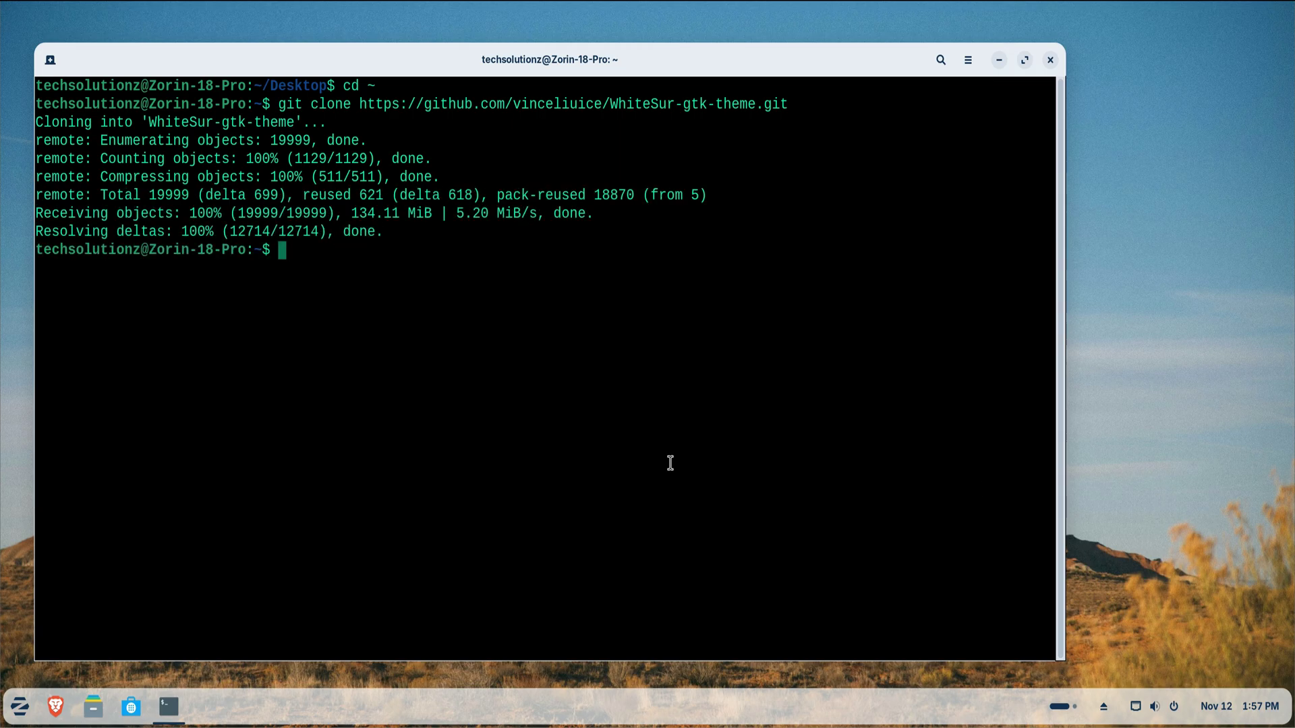
- Clone WhiteSur-icon-theme by editing the recalled gtk clone command
key(Up)
key(Left)
key(Left)
key(Left)
key(BackSpace)
key(BackSpace)
key(BackSpace)
text(ico-n)
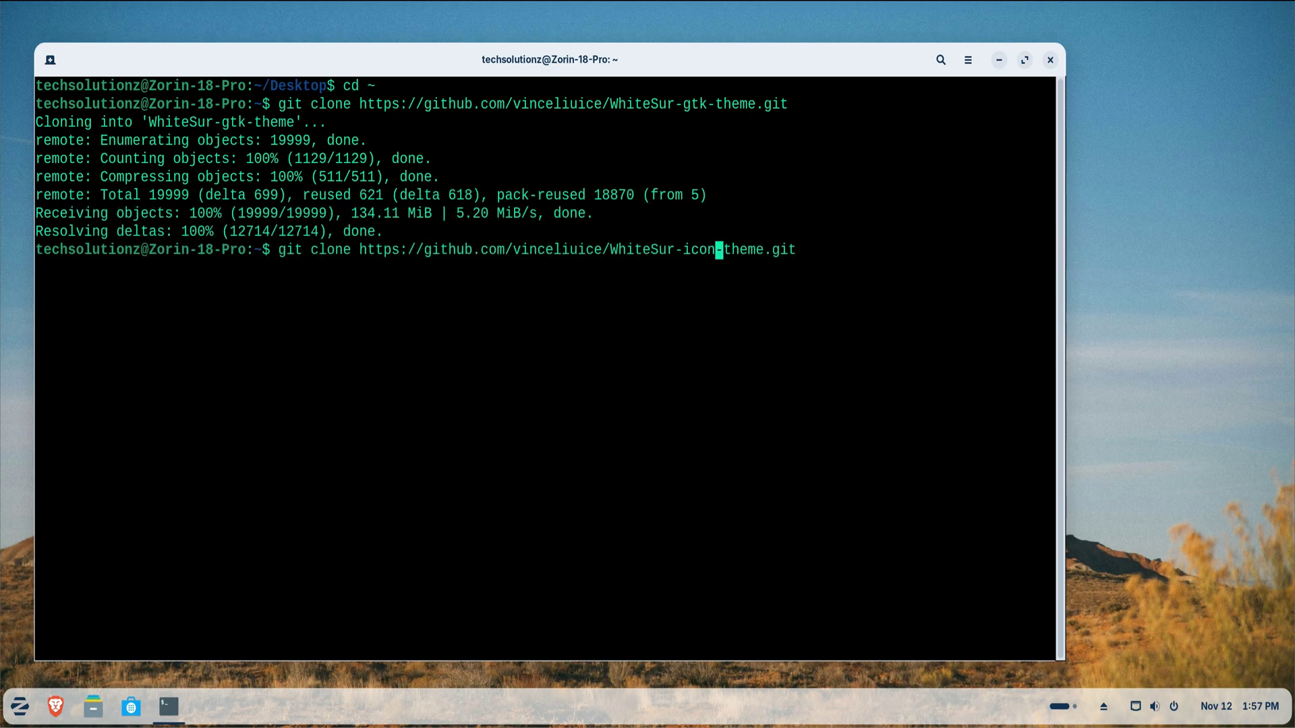
key(Return)
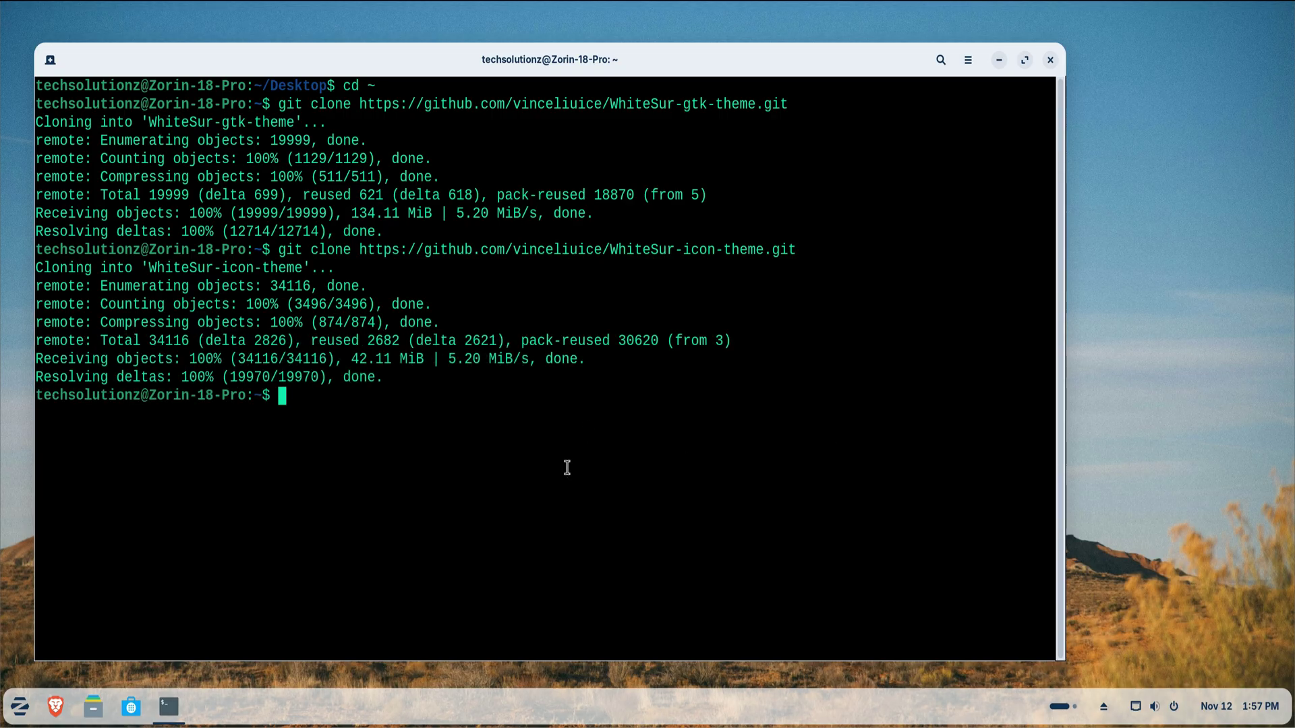
text(clear)
- Clear the screen, enter ~/WhiteSur-gtk-theme and run ./install.sh
key(Return)
text(cd ~/)
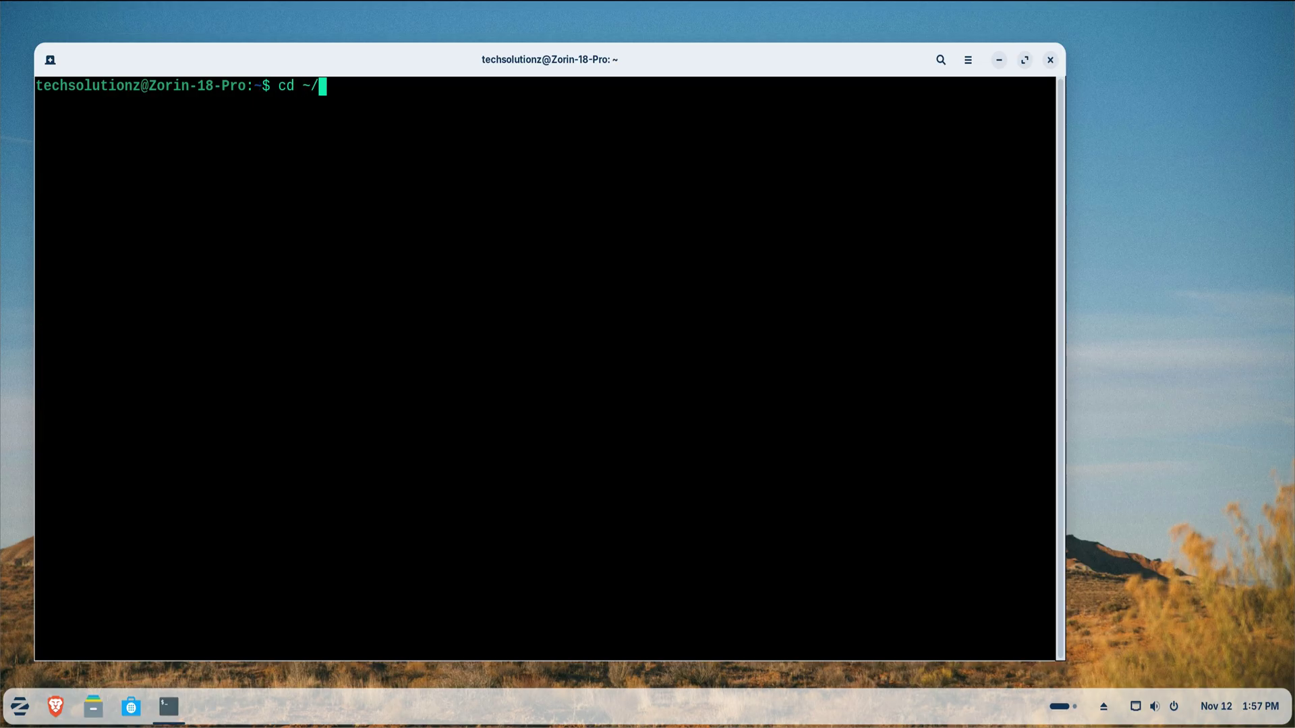
text(WhiteSur-)
text(gtk-theme)
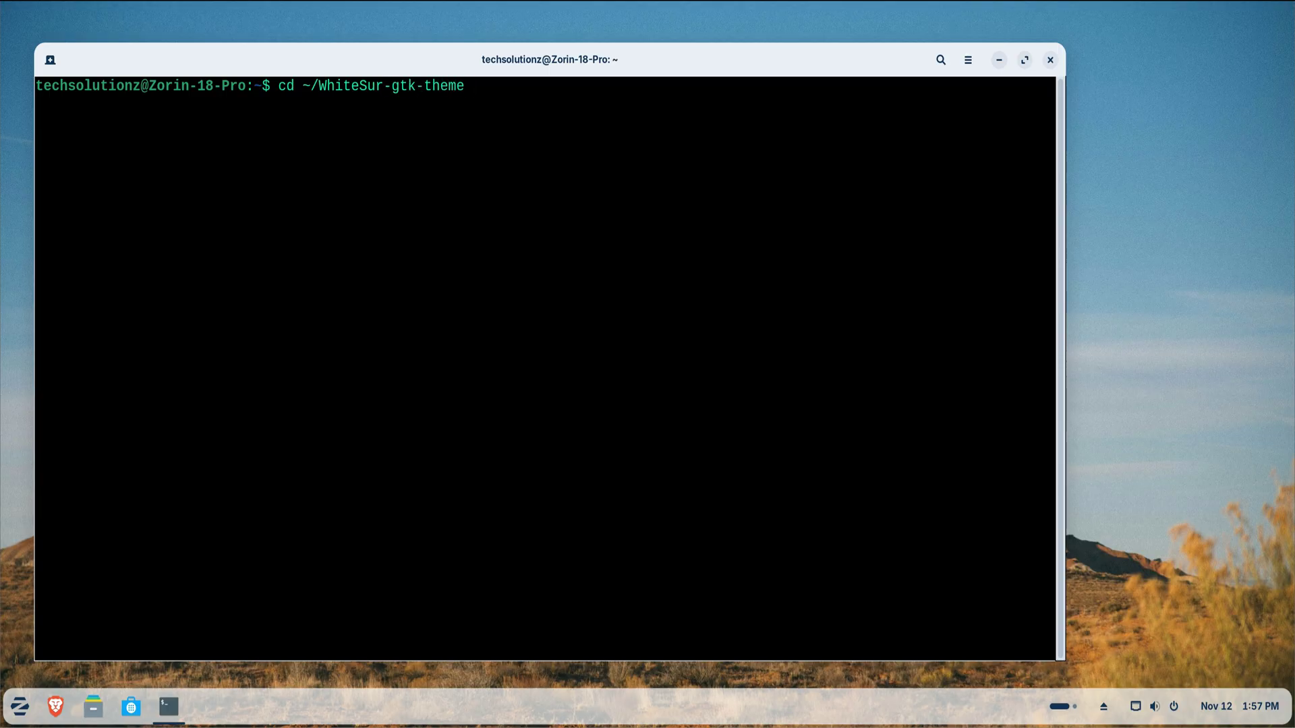
key(Return)
text(./in)
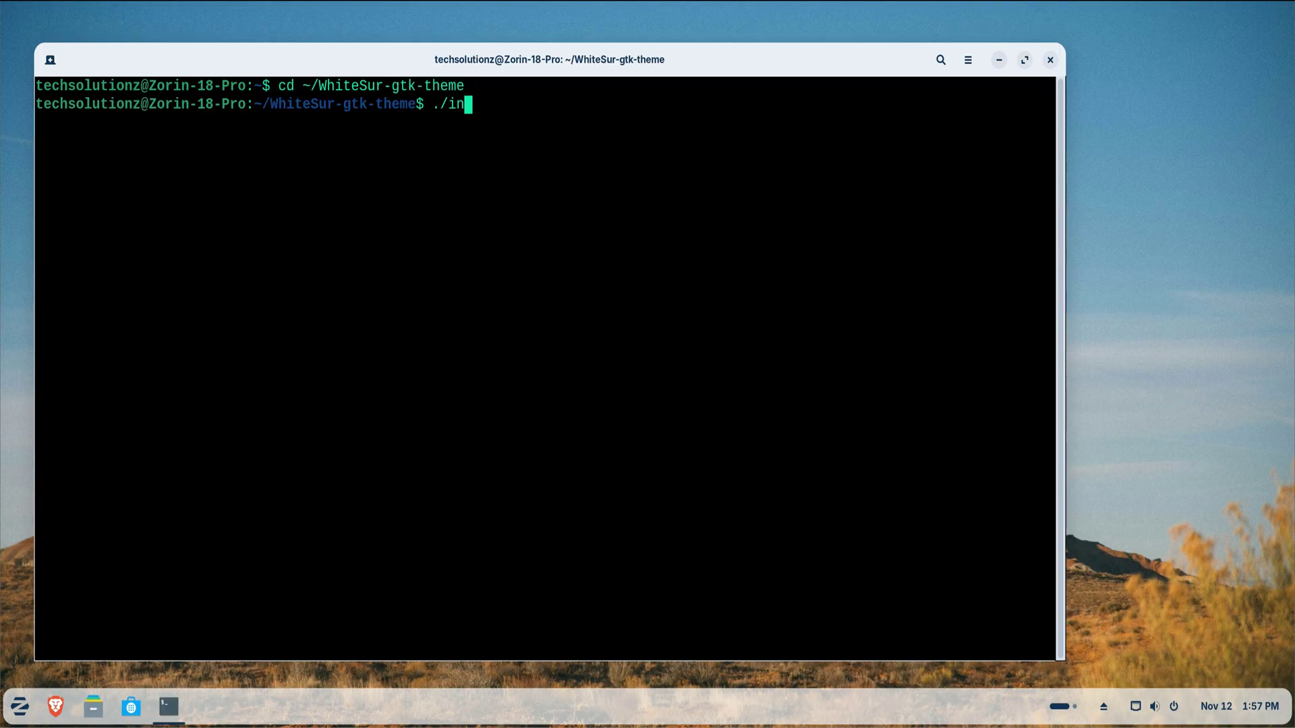
text(stall.sh)
key(Return)
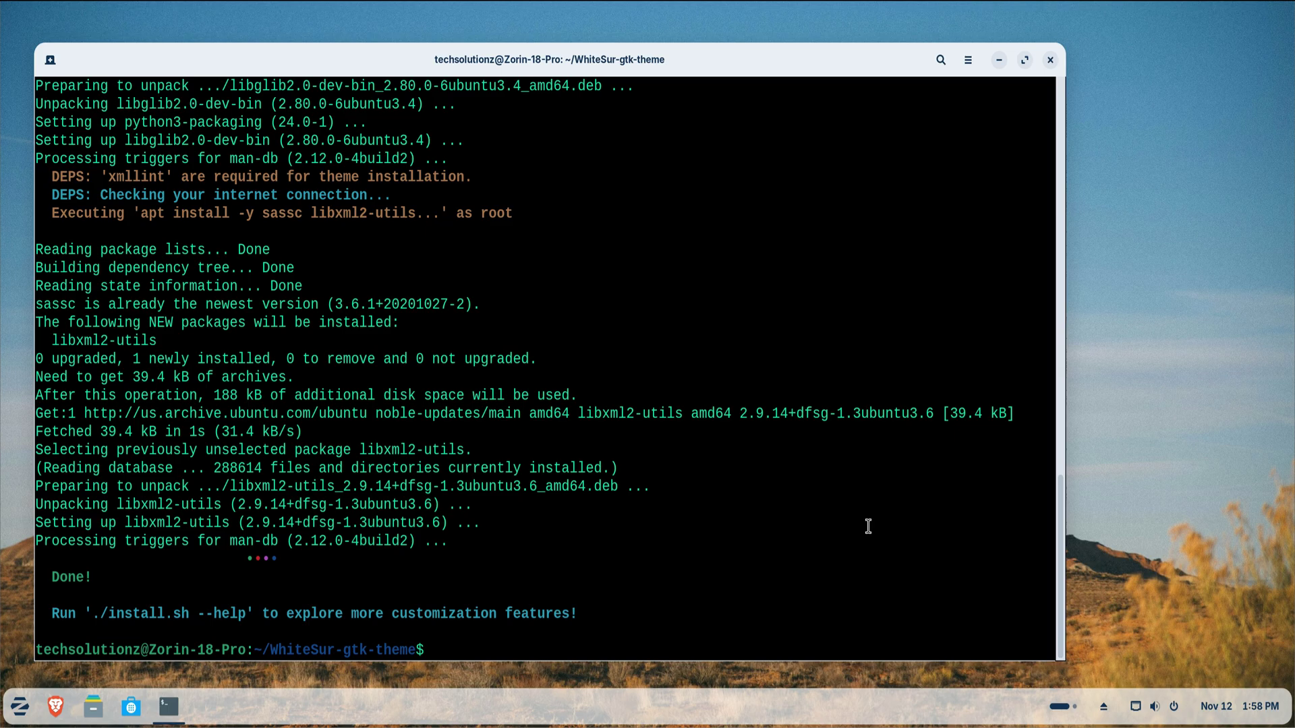
text(clear)
- In ~/WhiteSur-icon-theme, run ./install.sh -t all, then exit the terminal
key(Return)
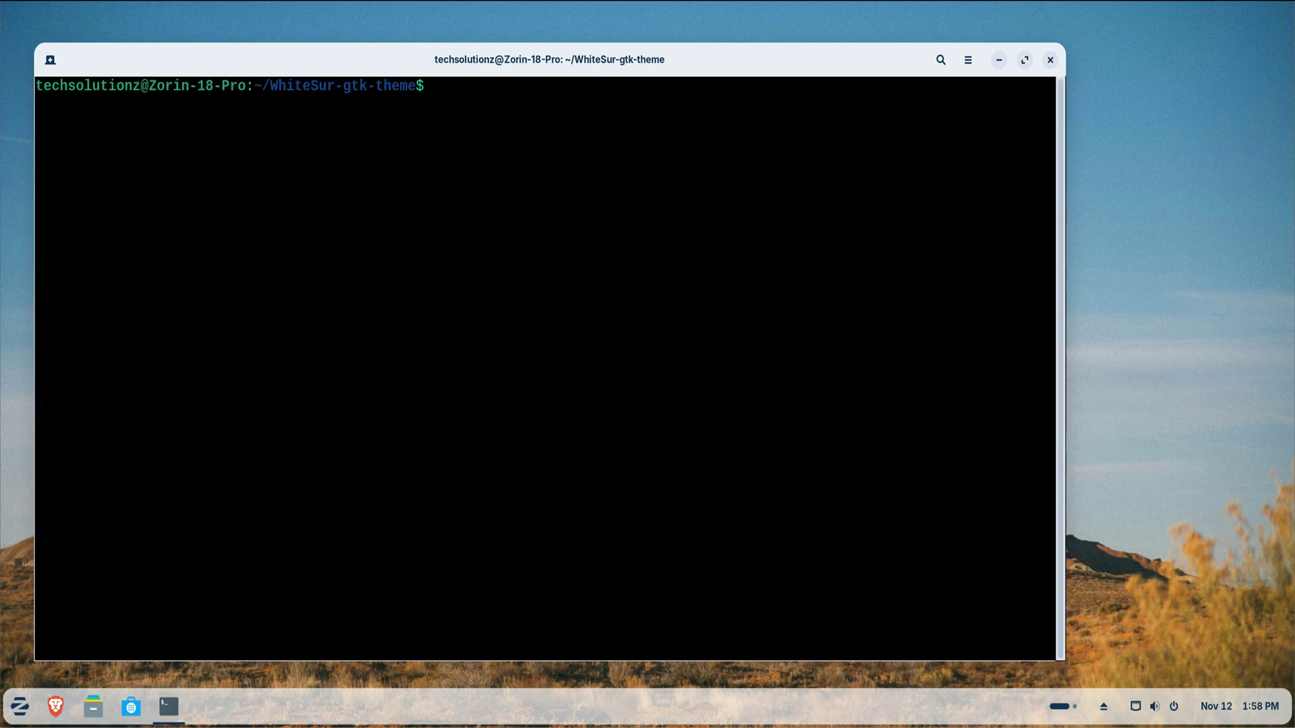
text(cd ~/Wh)
text(iteSur-icon)
text(-theme)
key(Return)
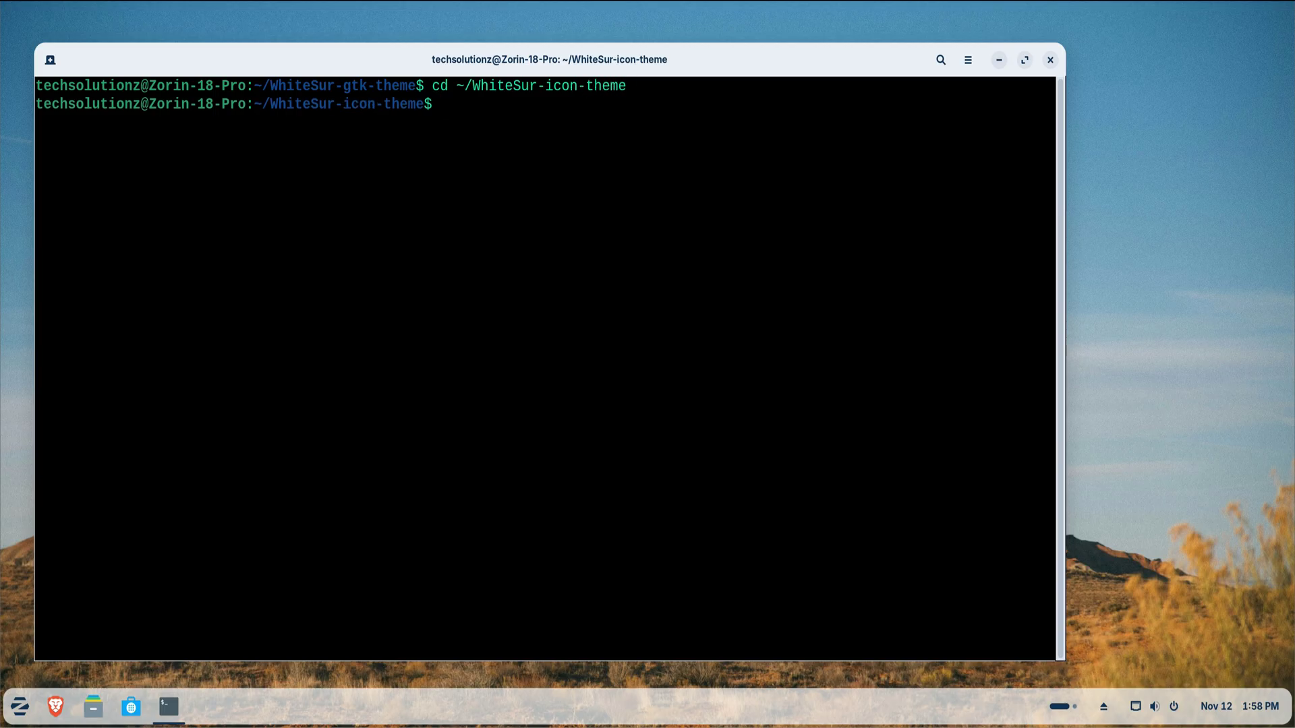
text(install)
key(BackSpace)
key(BackSpace)
key(BackSpace)
key(BackSpace)
key(BackSpace)
key(BackSpace)
text(/)
key(BackSpace)
text(./install.sh )
text(-)
text(t all)
key(Return)
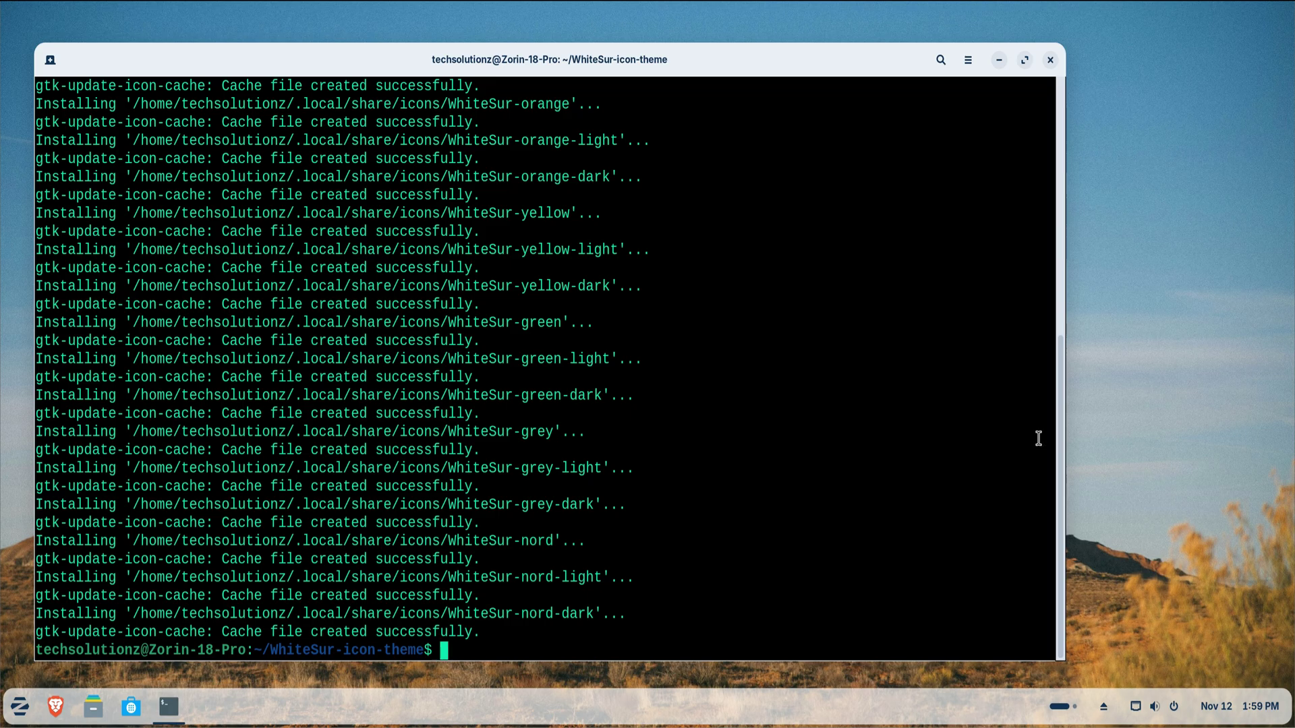
text(e)
text(xit)
key(Return)
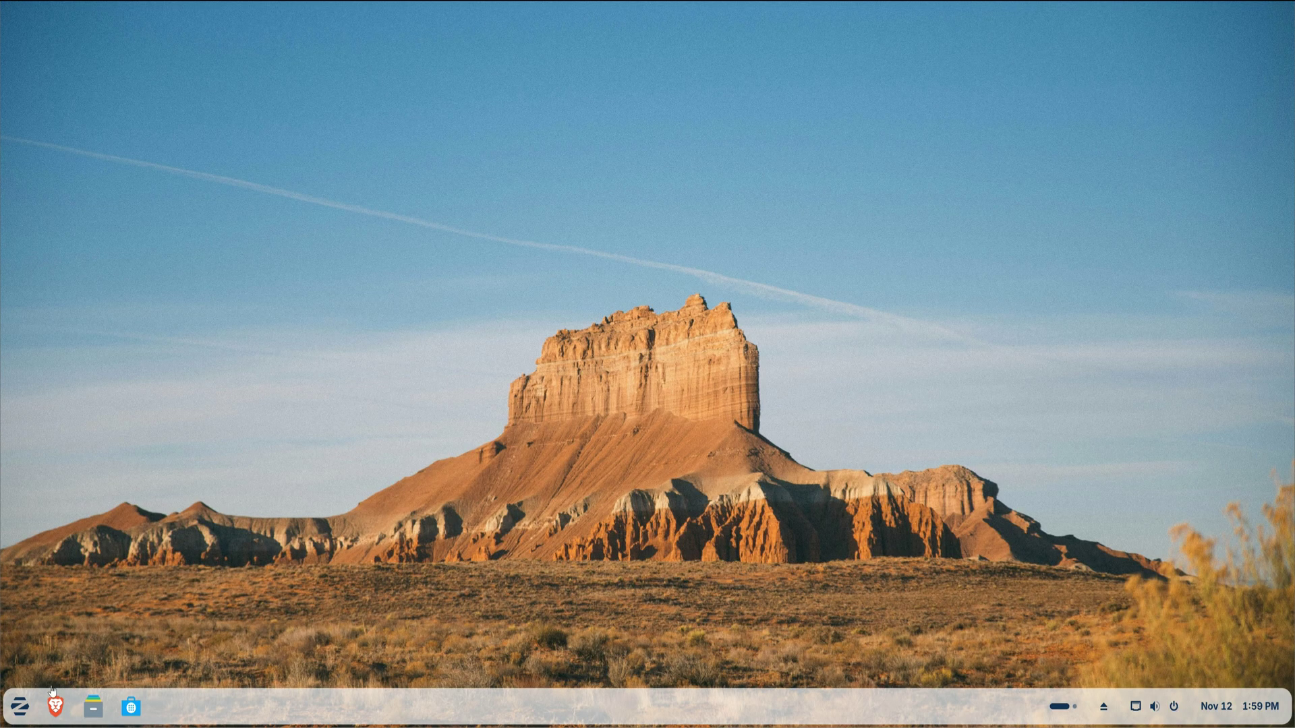
- In Zorin Appearance, set the third-party application theme to WhiteSur-Light
click(21, 707)
click(258, 610)
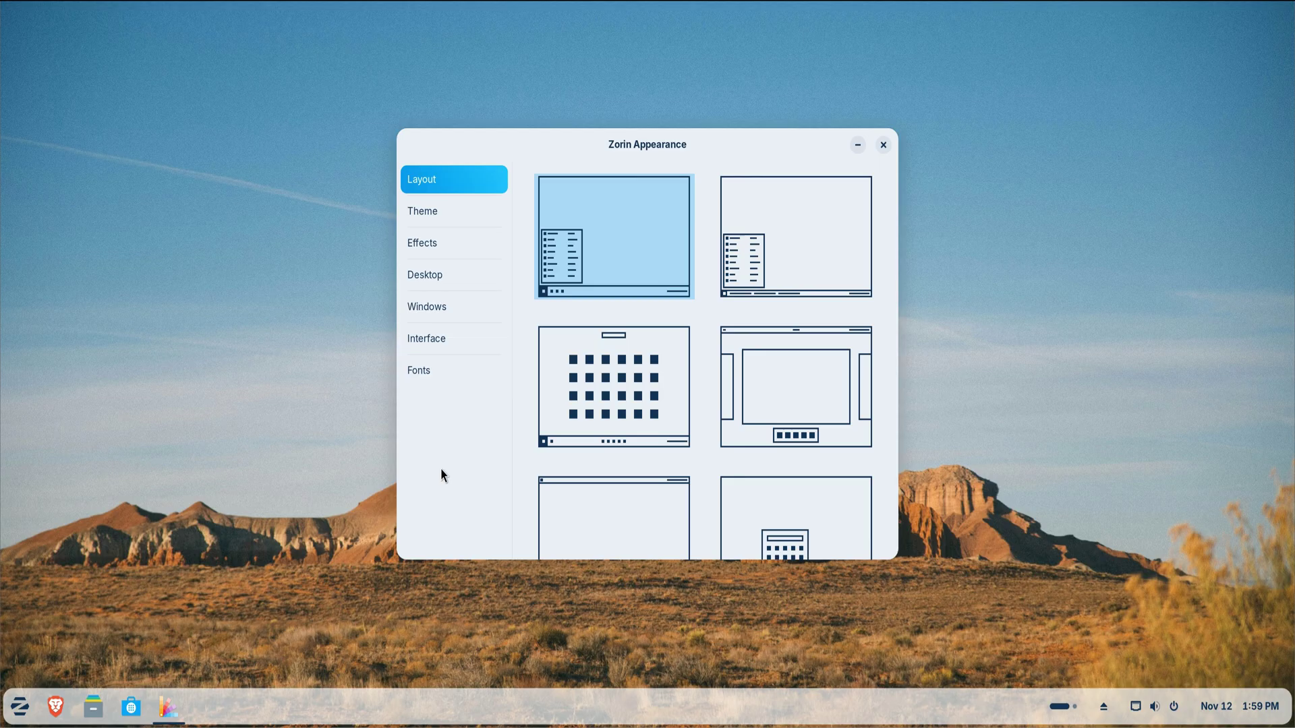
click(434, 221)
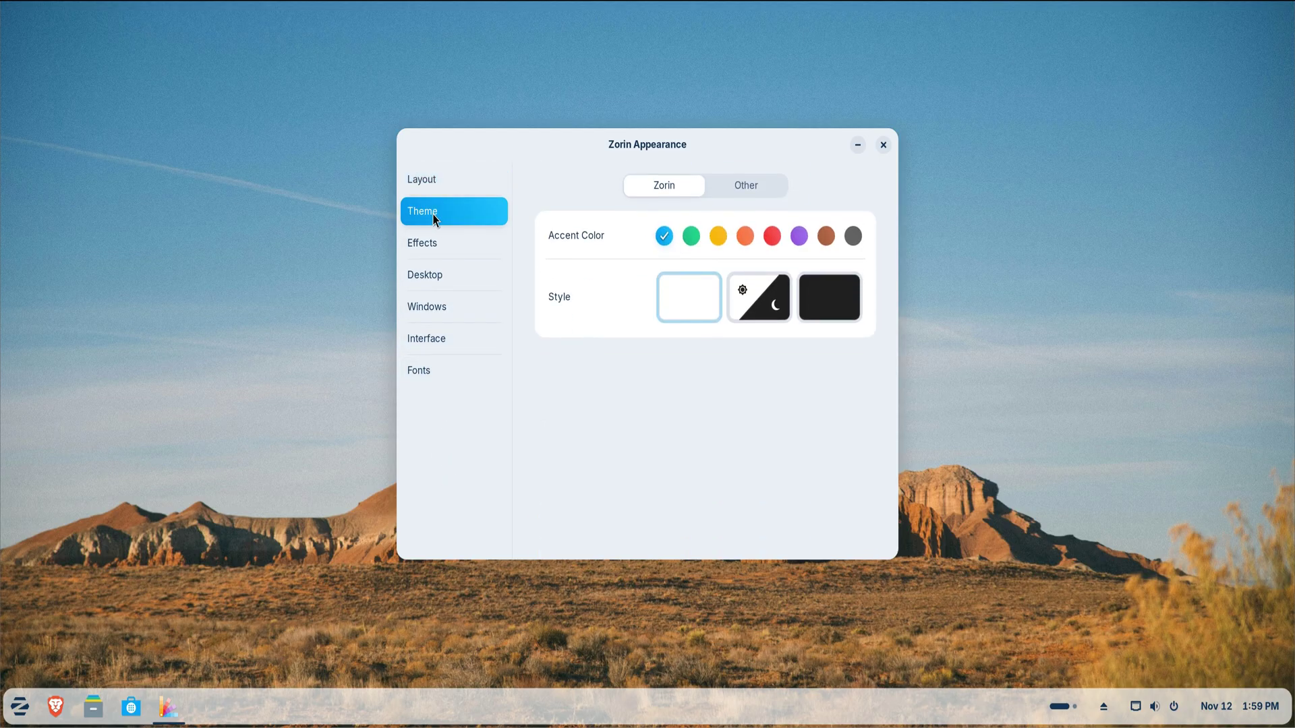
click(741, 188)
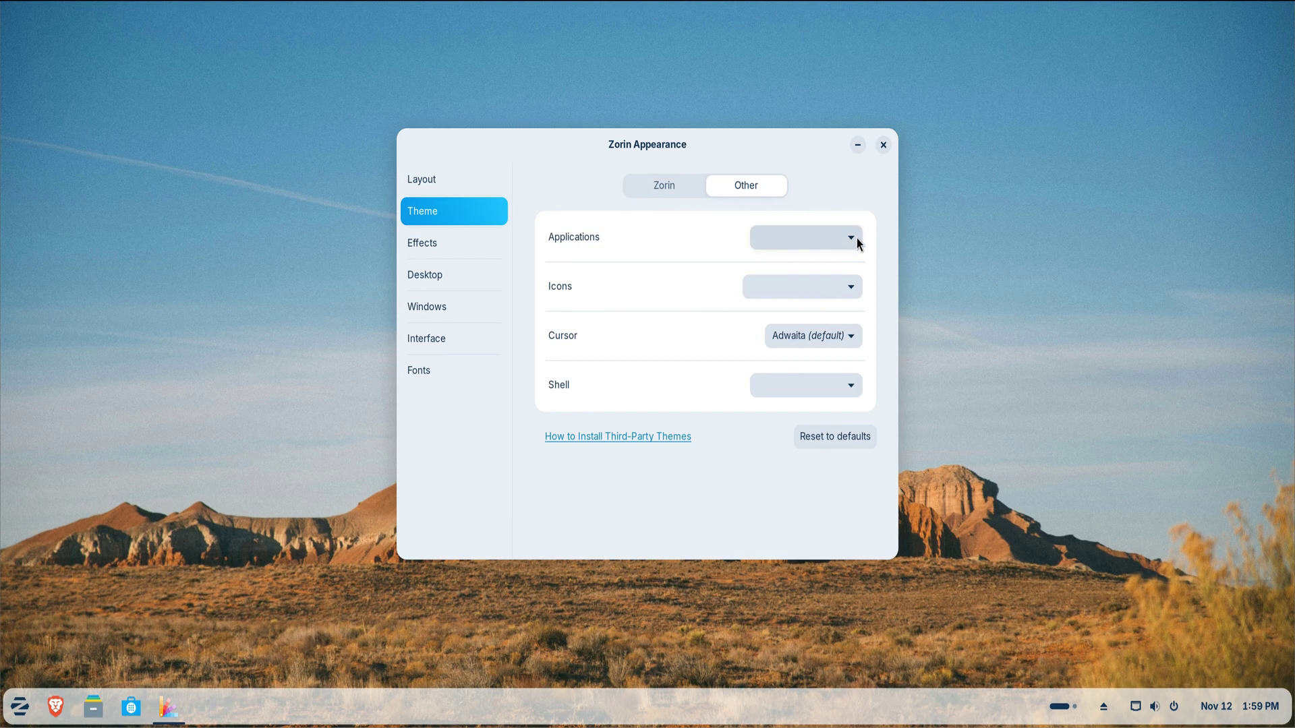
click(837, 237)
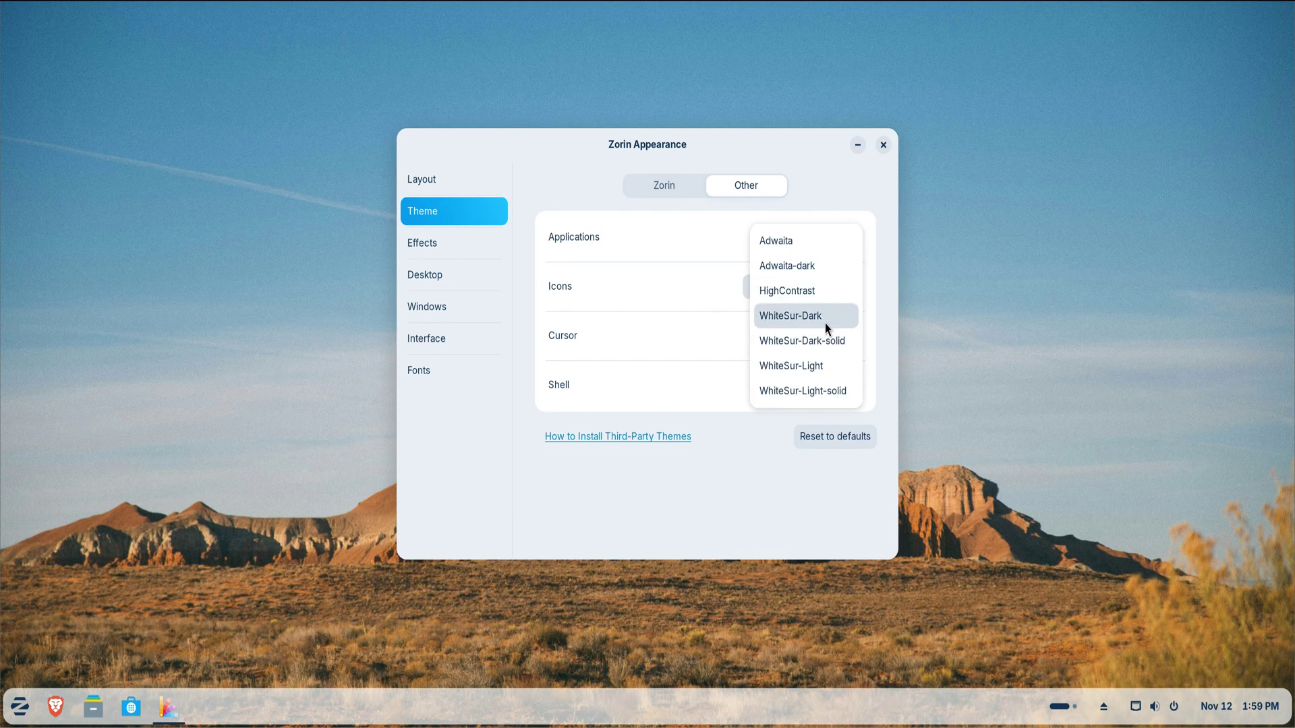
click(823, 367)
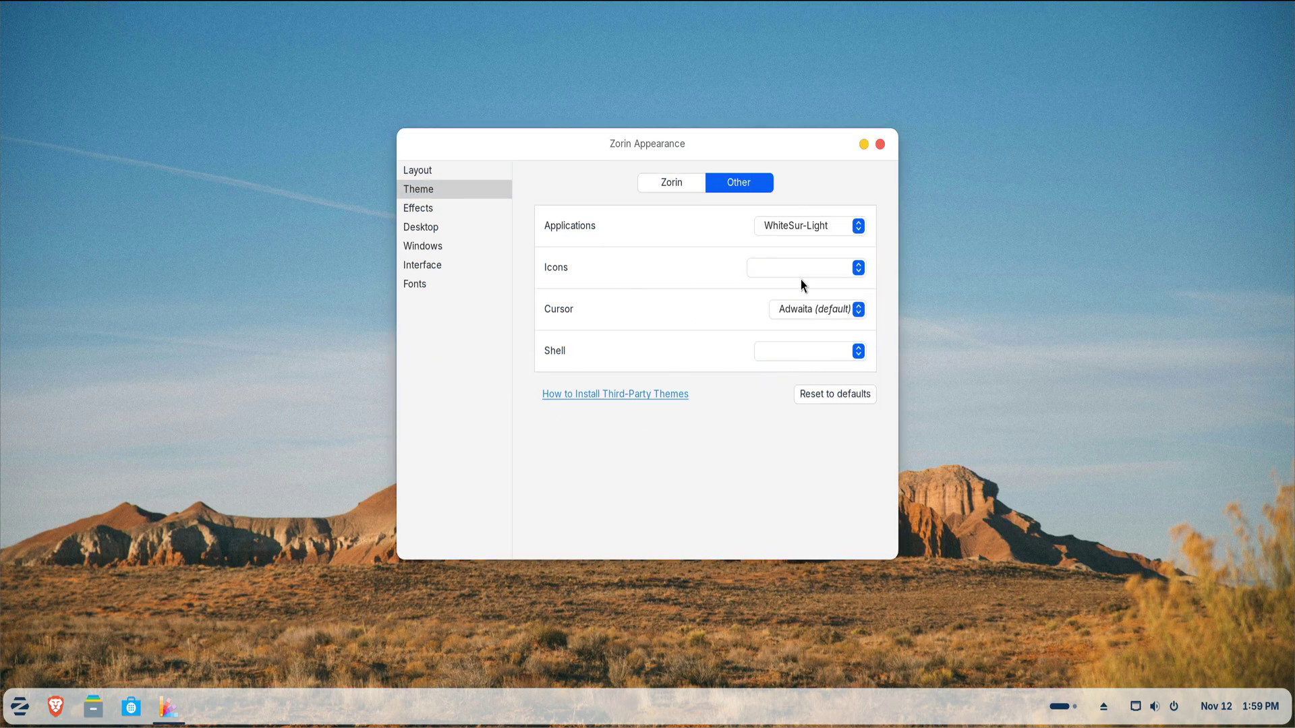
- Set the icon theme to WhiteSur and the shell theme to WhiteSur-Light
click(858, 269)
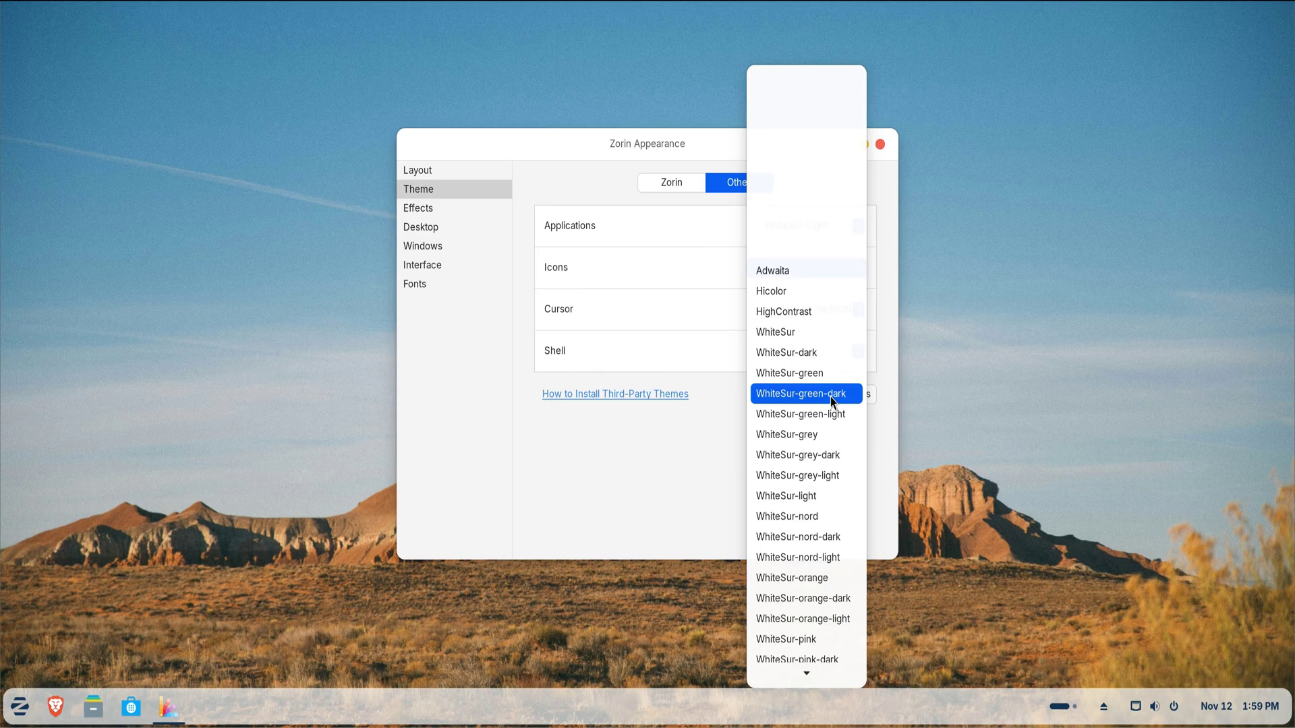
click(817, 335)
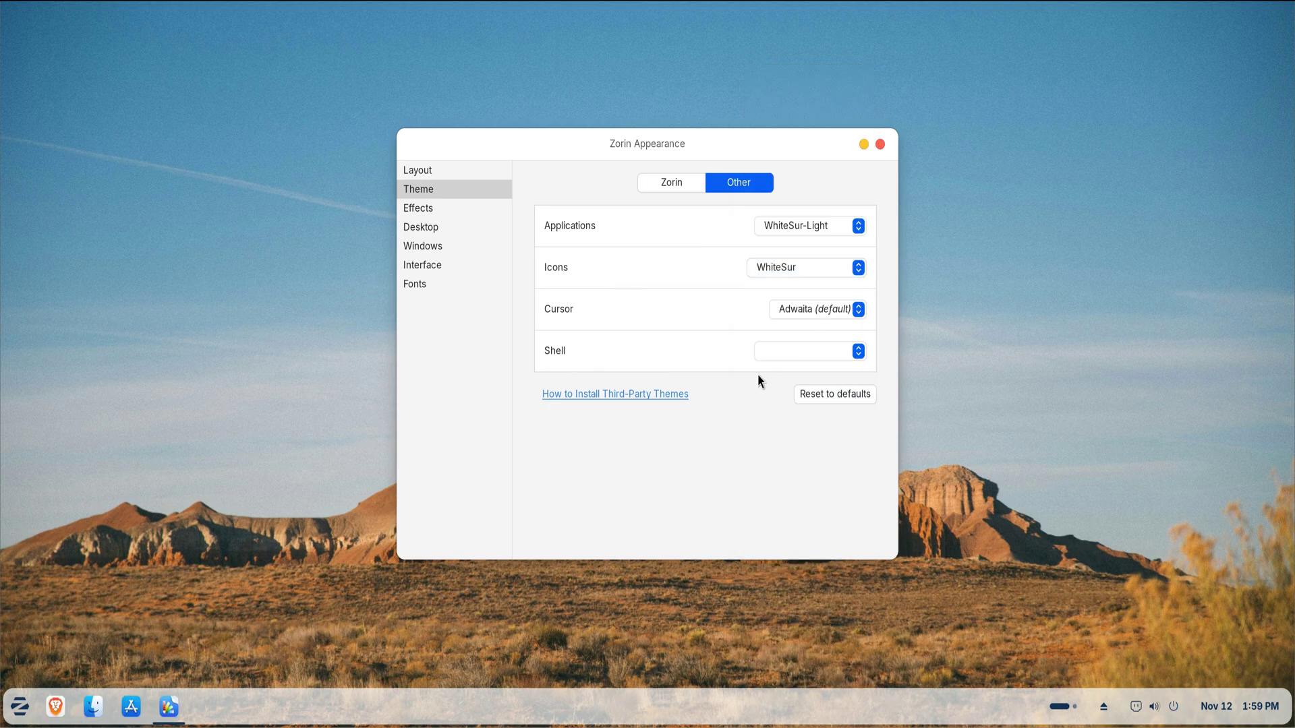
click(812, 354)
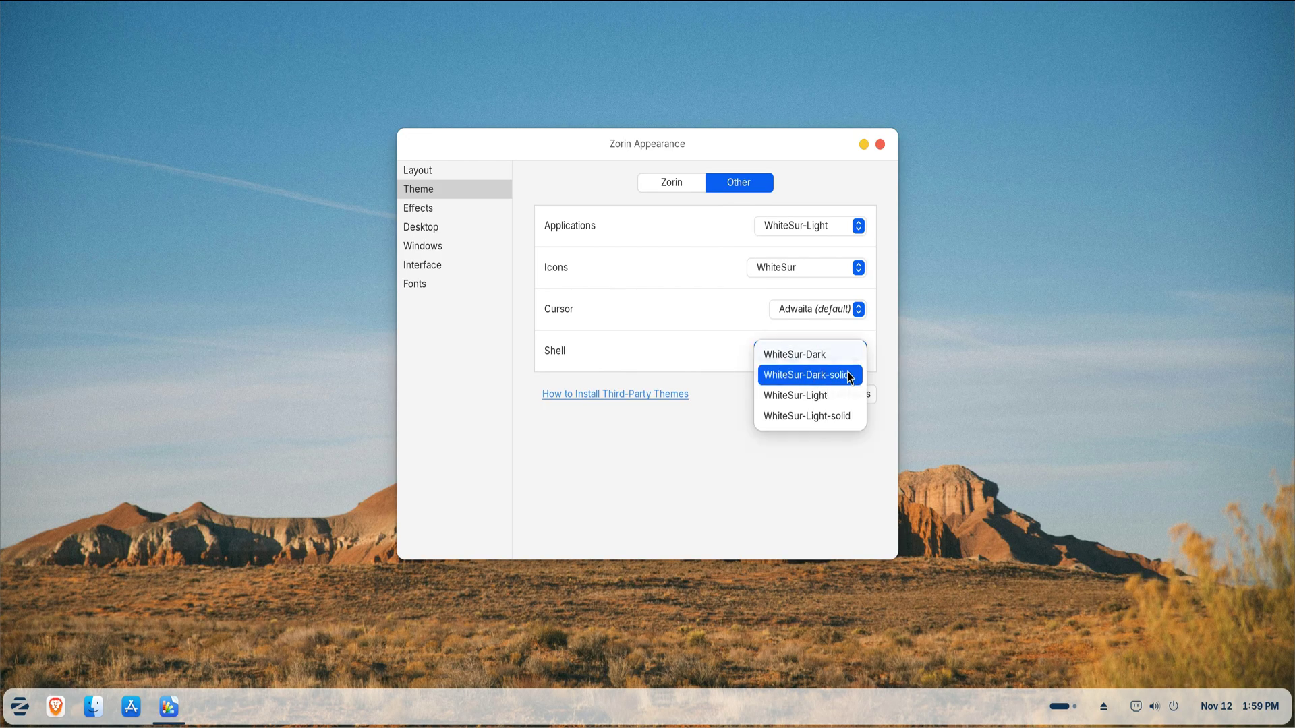
click(838, 401)
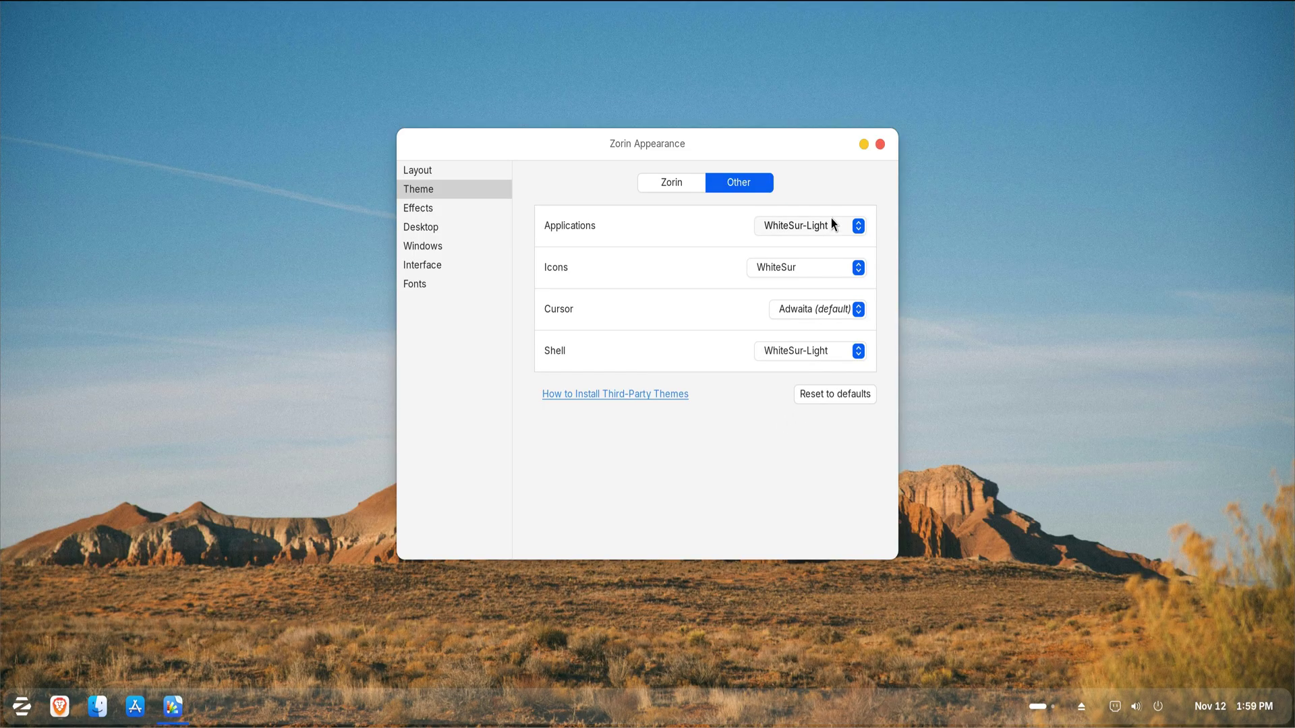
- Close Zorin Appearance and open a new terminal with Ctrl+Alt+T
click(882, 144)
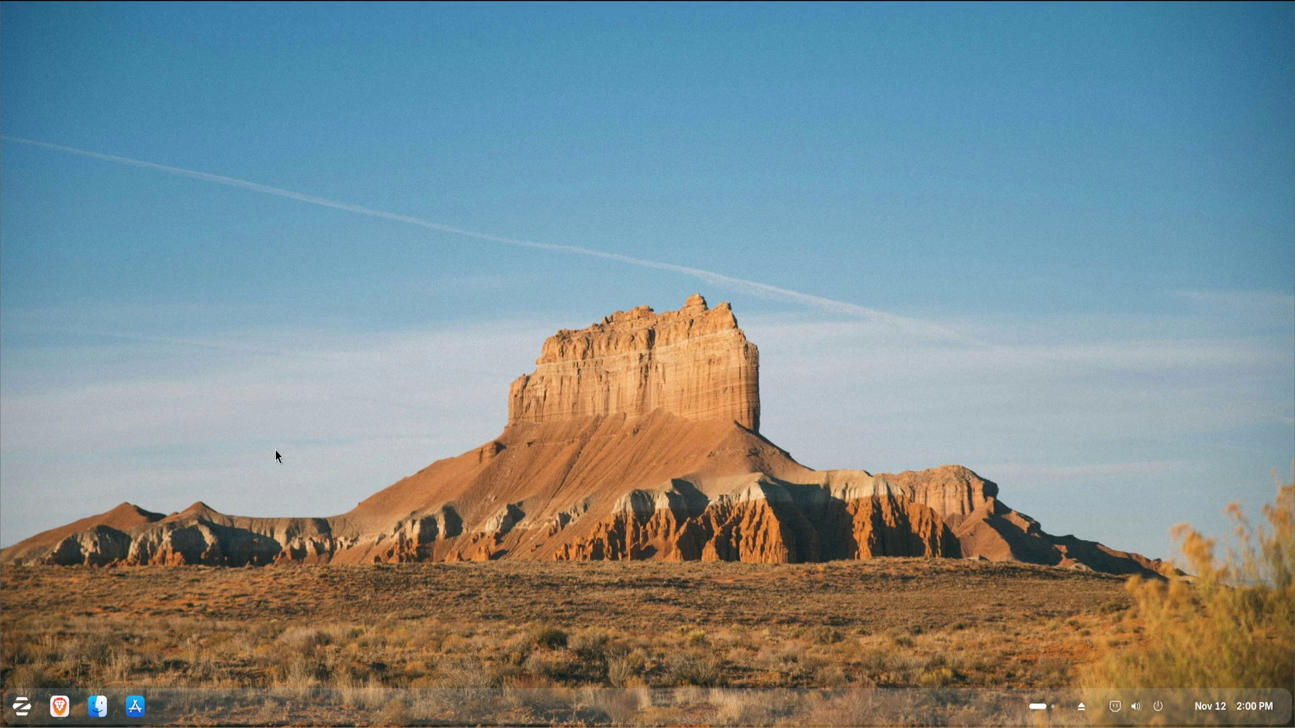
click(21, 706)
click(319, 654)
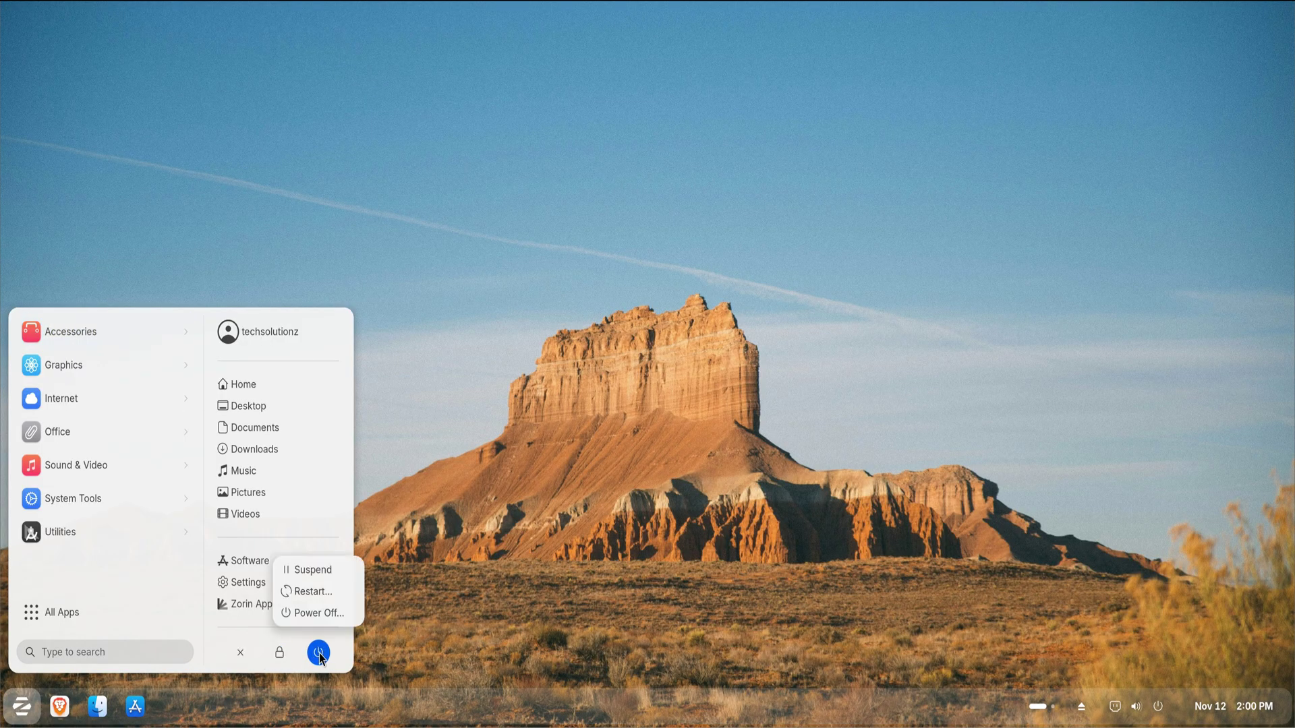
key(ctrl+alt+t)
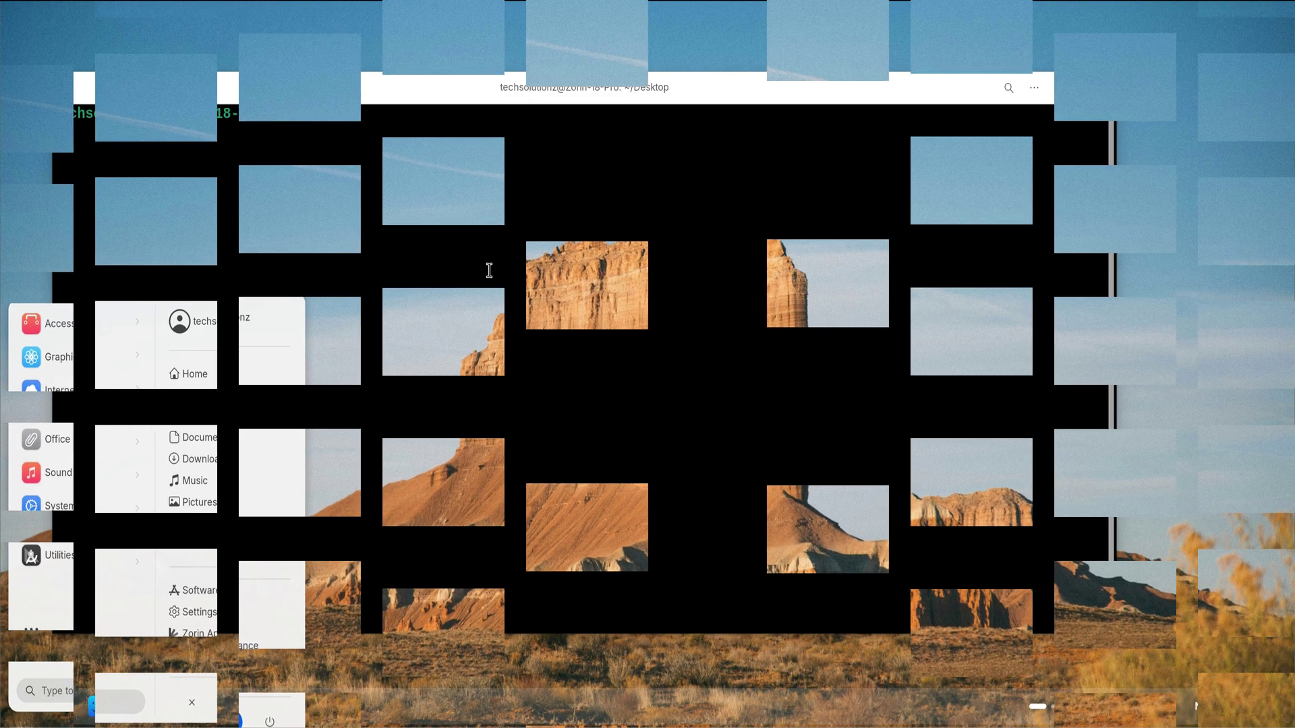
text(sudo apt in)
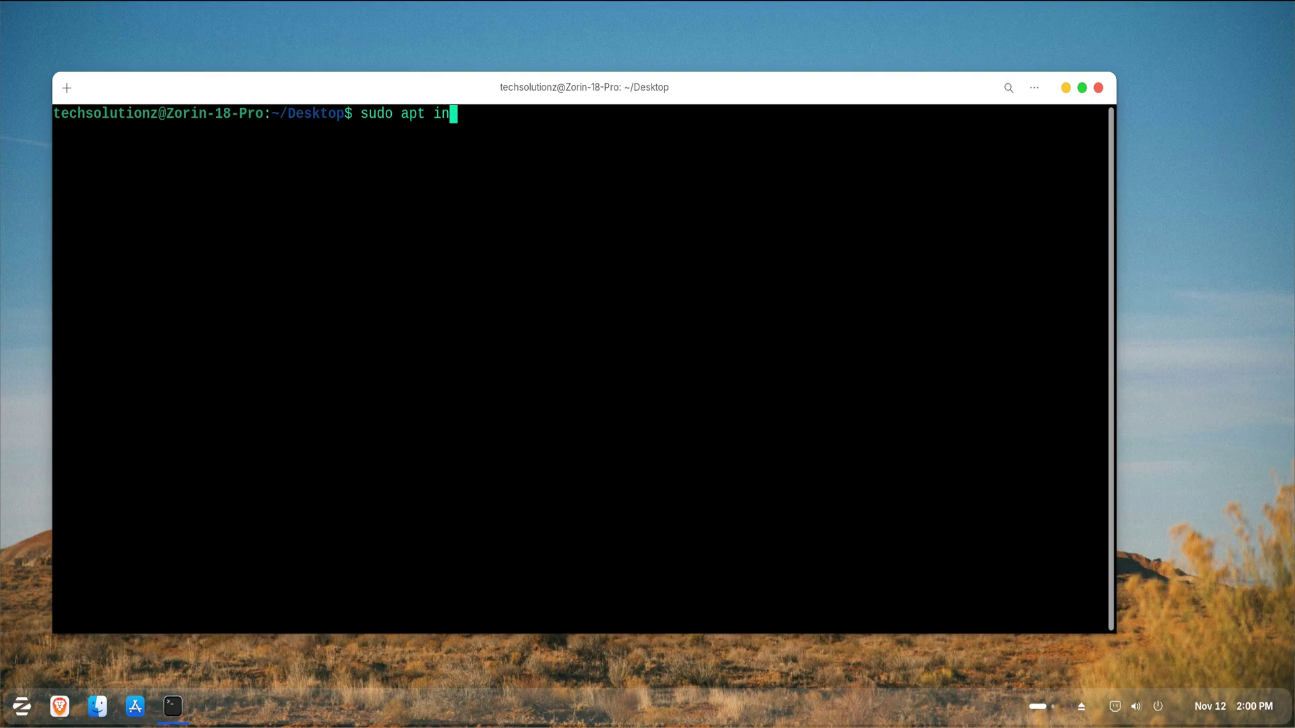
text(stall -y curl)
- Run sudo apt install -y curl, which is already installed, and return to the home folder
key(Return)
text(****)
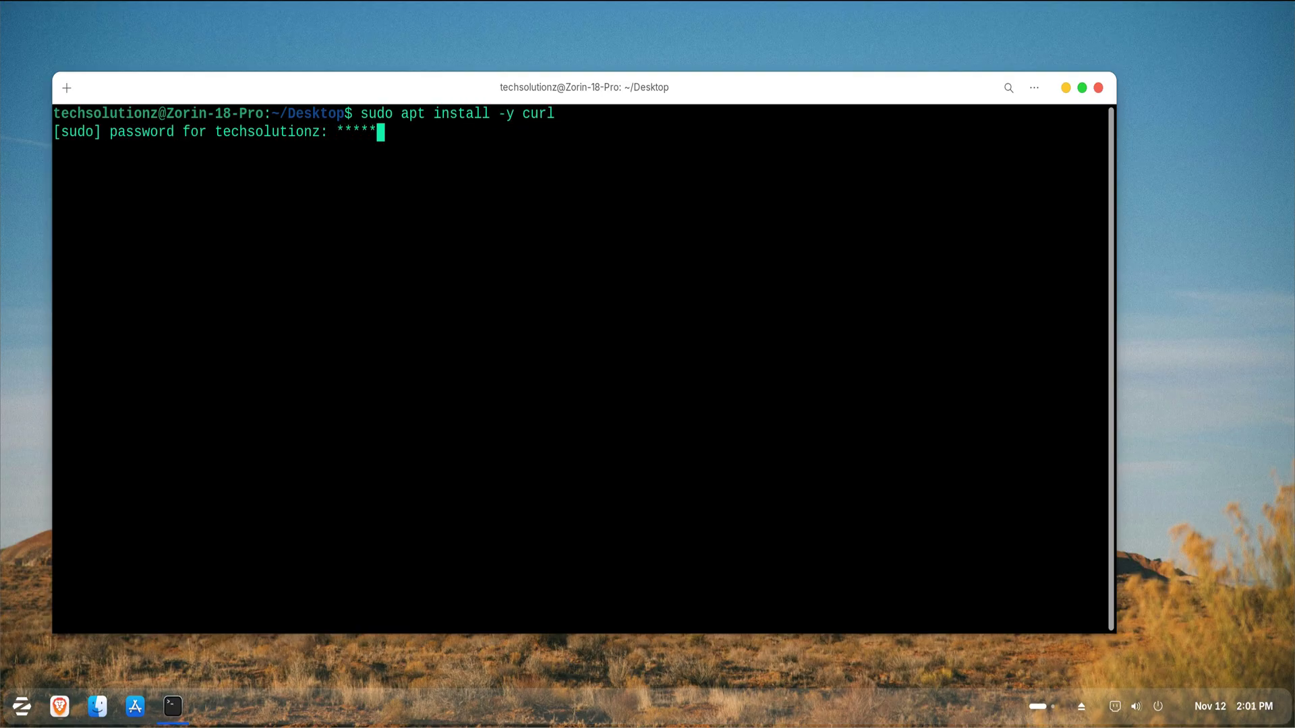
key(Return)
text(~)
key(Return)
text(g)
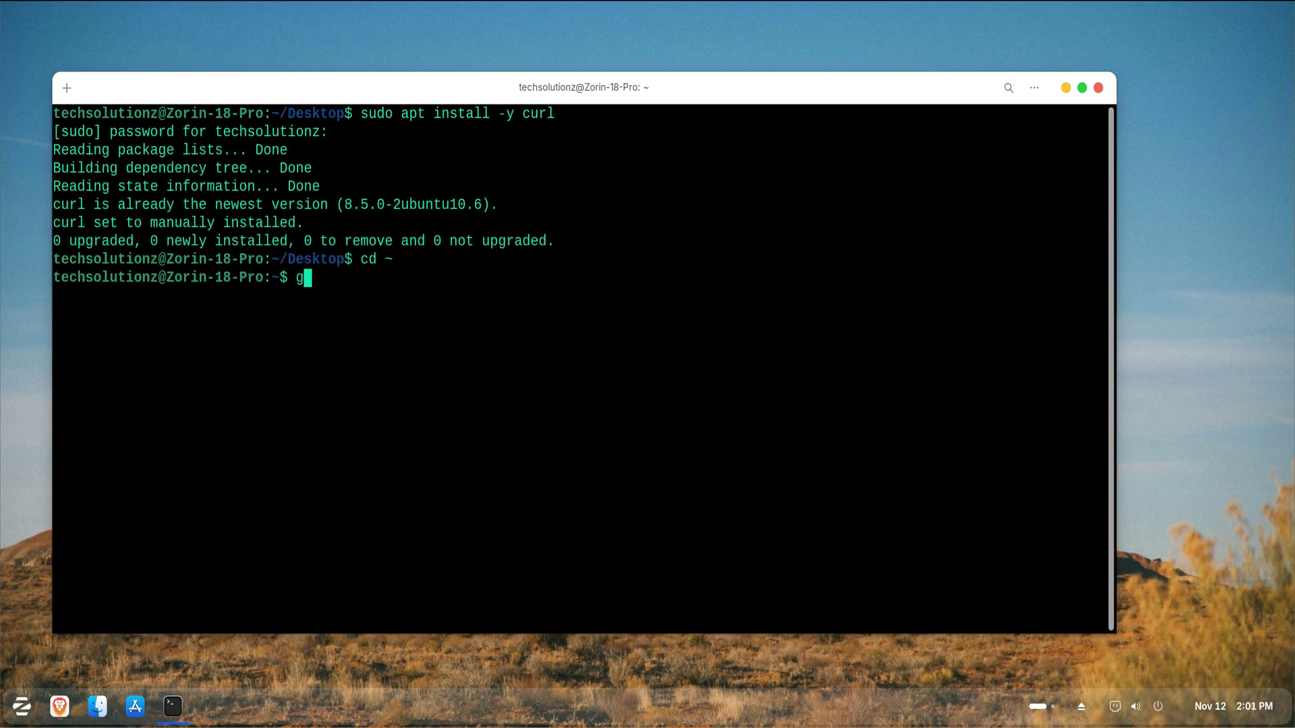
text(it clone https)
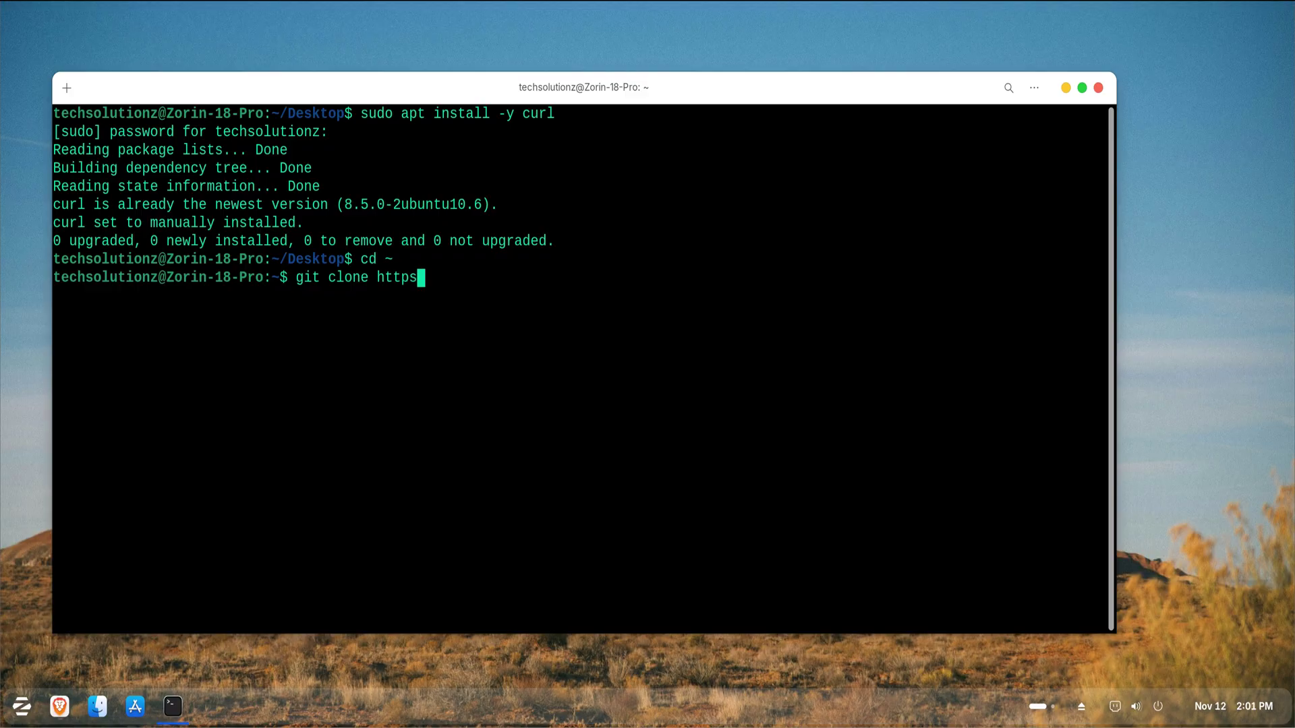
- Clone the McMojave-cursors repository from an edited earlier clone command
key(Up)
key(Up)
key(Up)
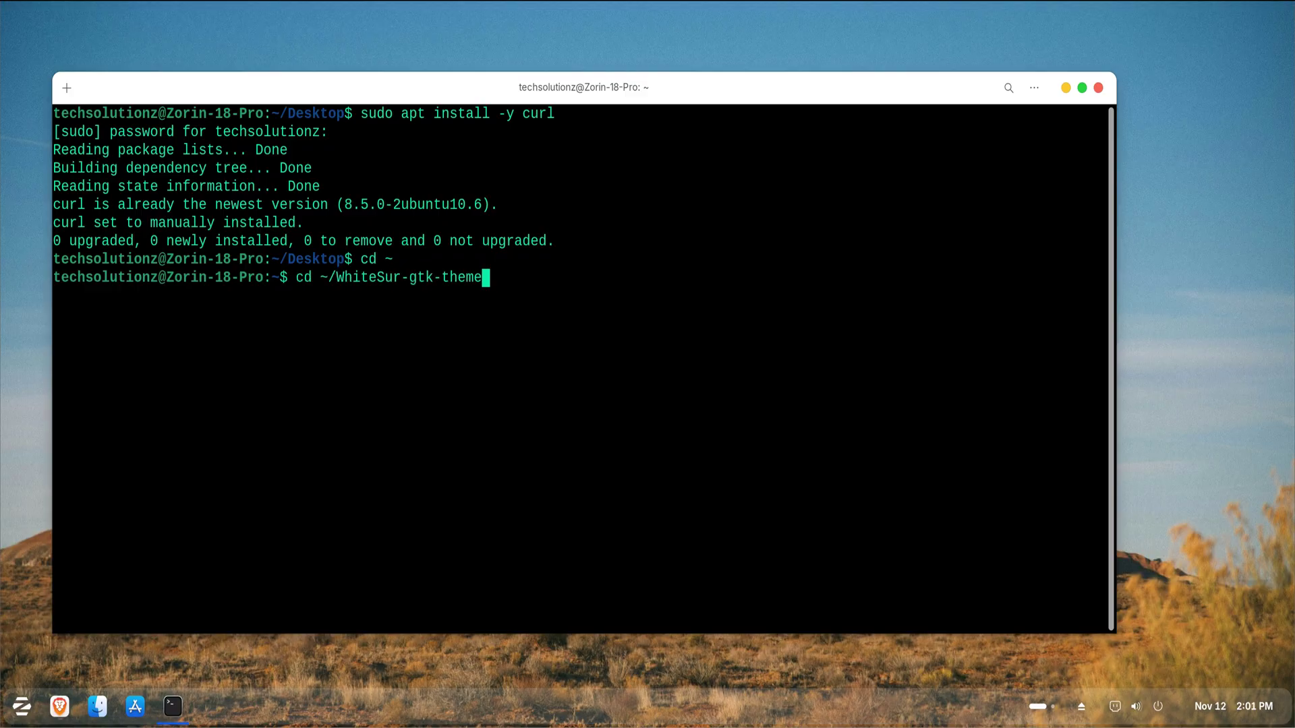
key(Up)
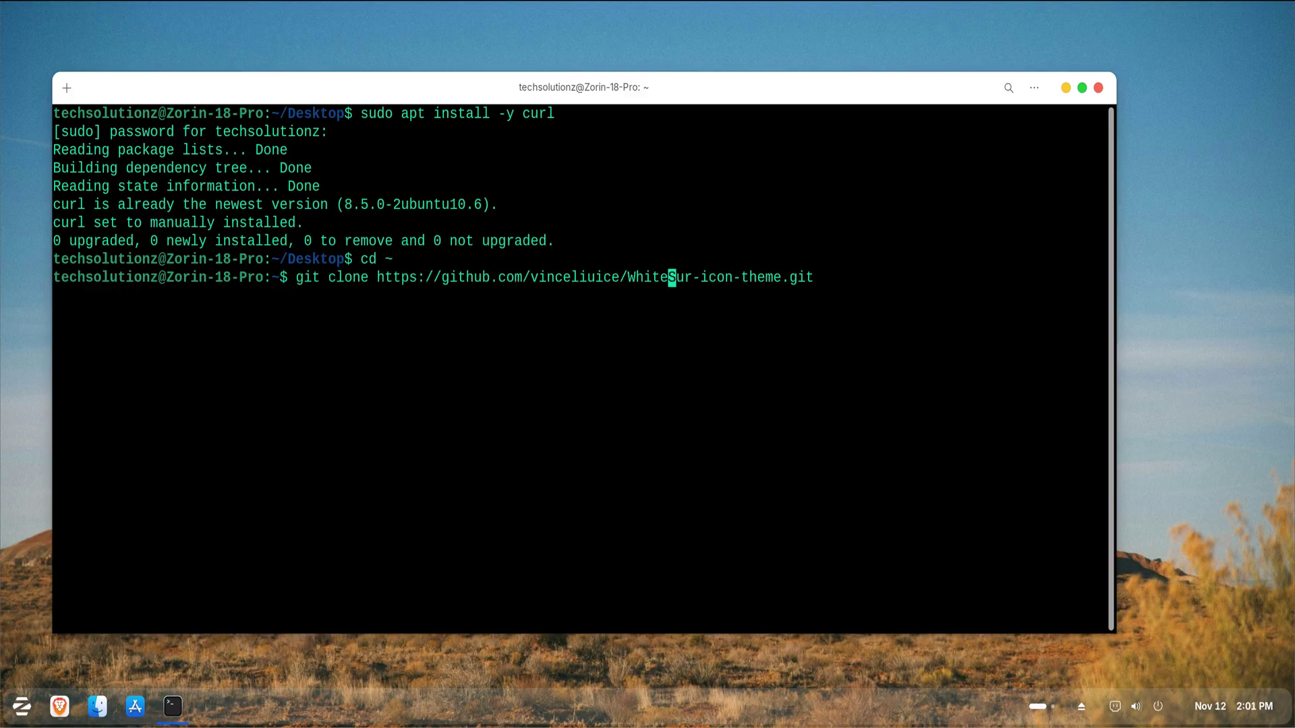
key(Delete)
key(Delete)
key(Delete)
key(Delete)
key(Delete)
key(Delete)
key(Delete)
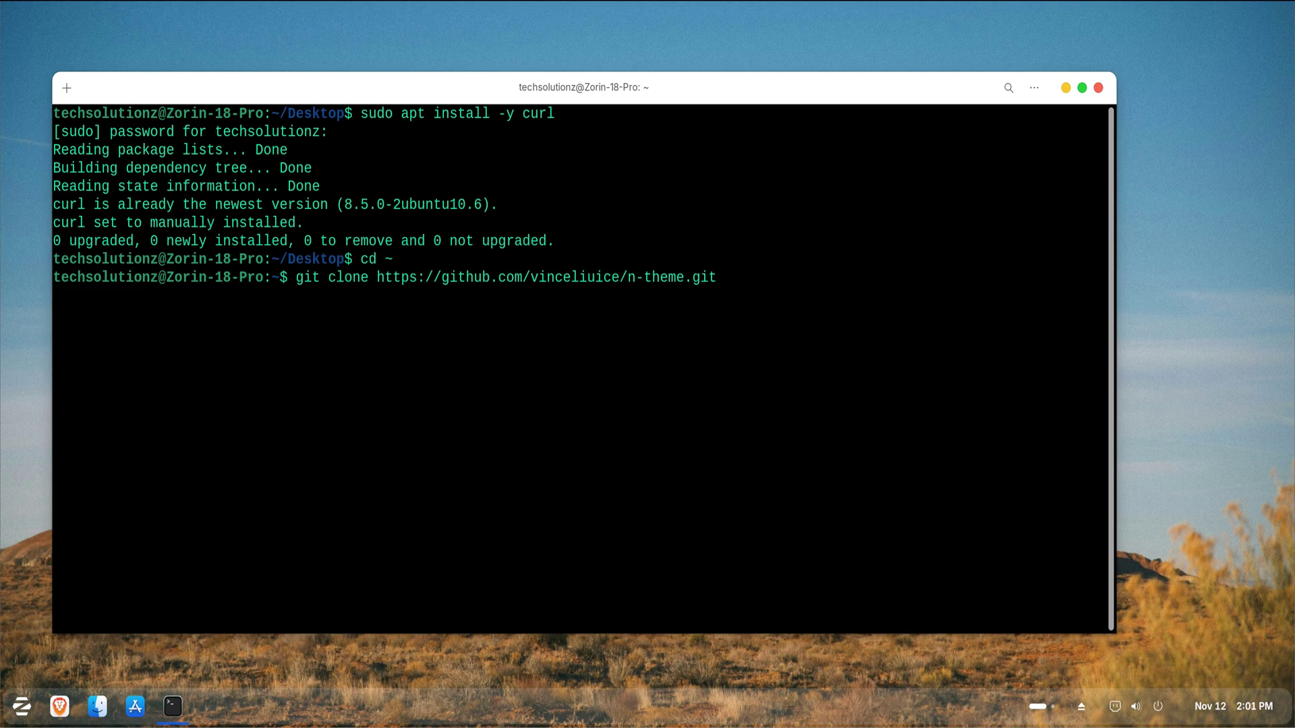
key(Delete)
key(Delete)
key(Delete)
text(McMoja)
text(ve-cursors)
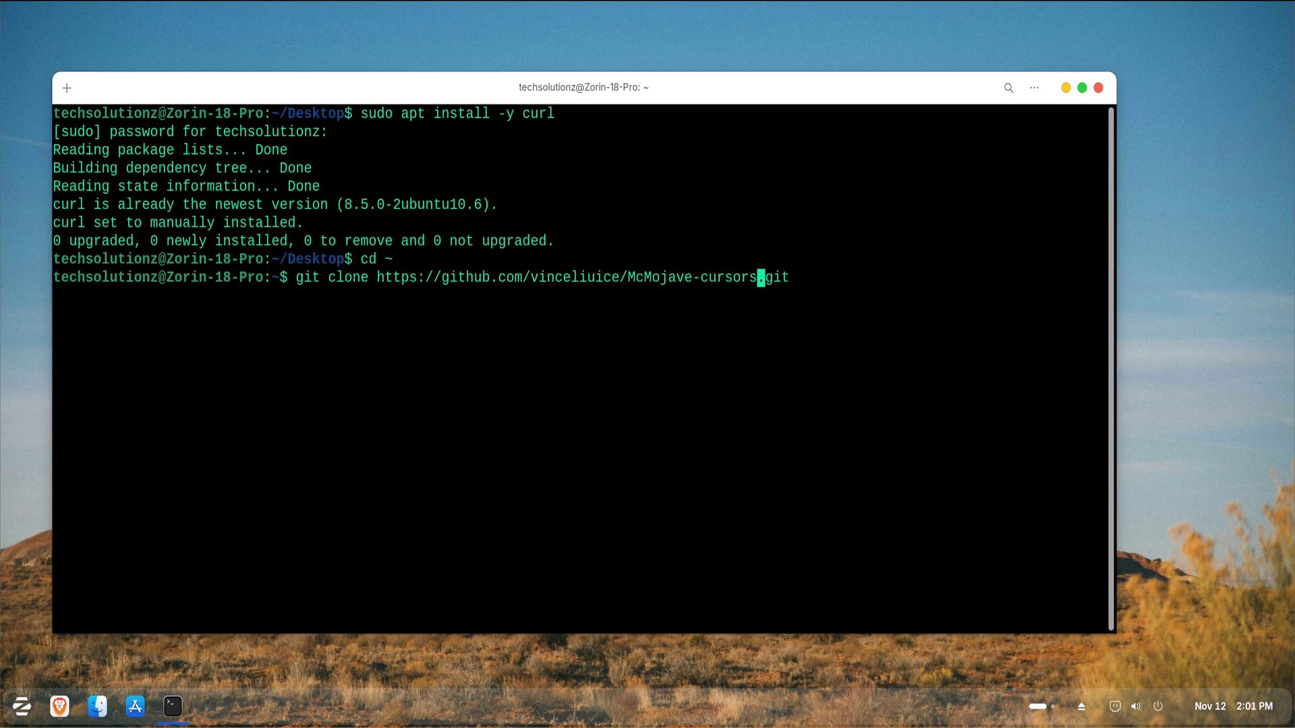
key(Return)
text(cd McMo)
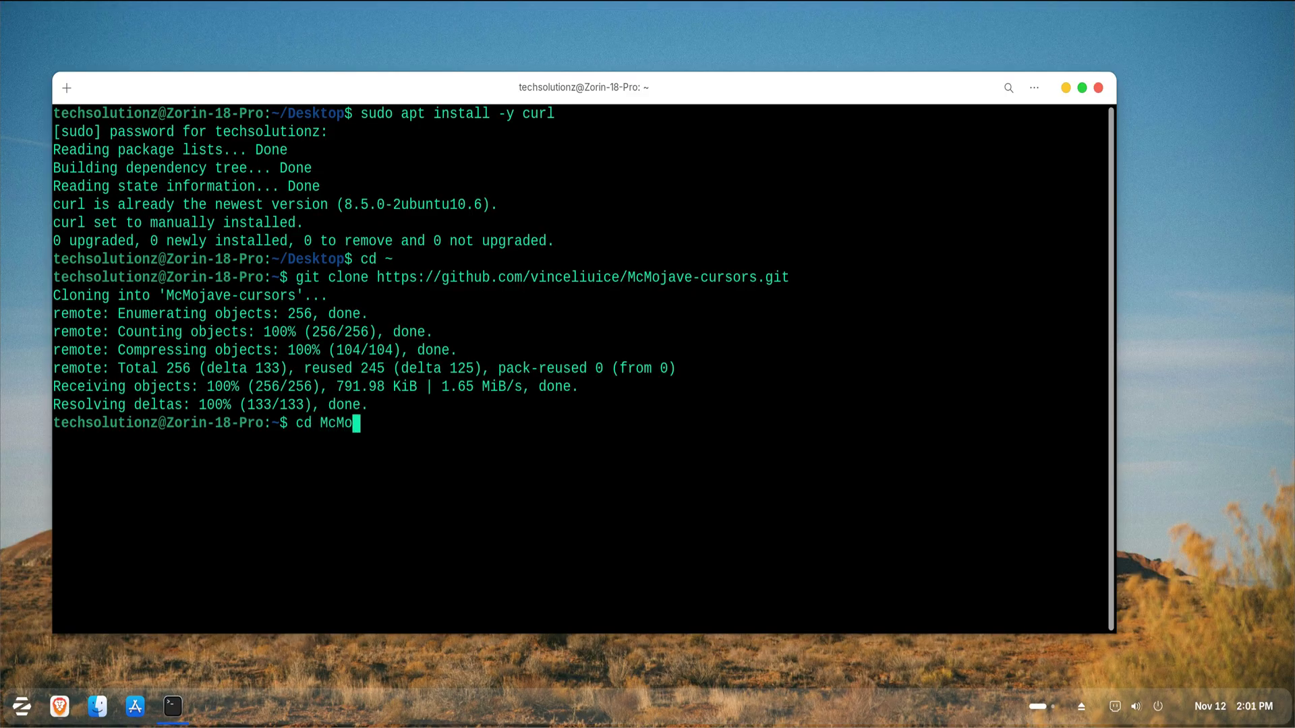
key(BackSpace)
text(ursor)
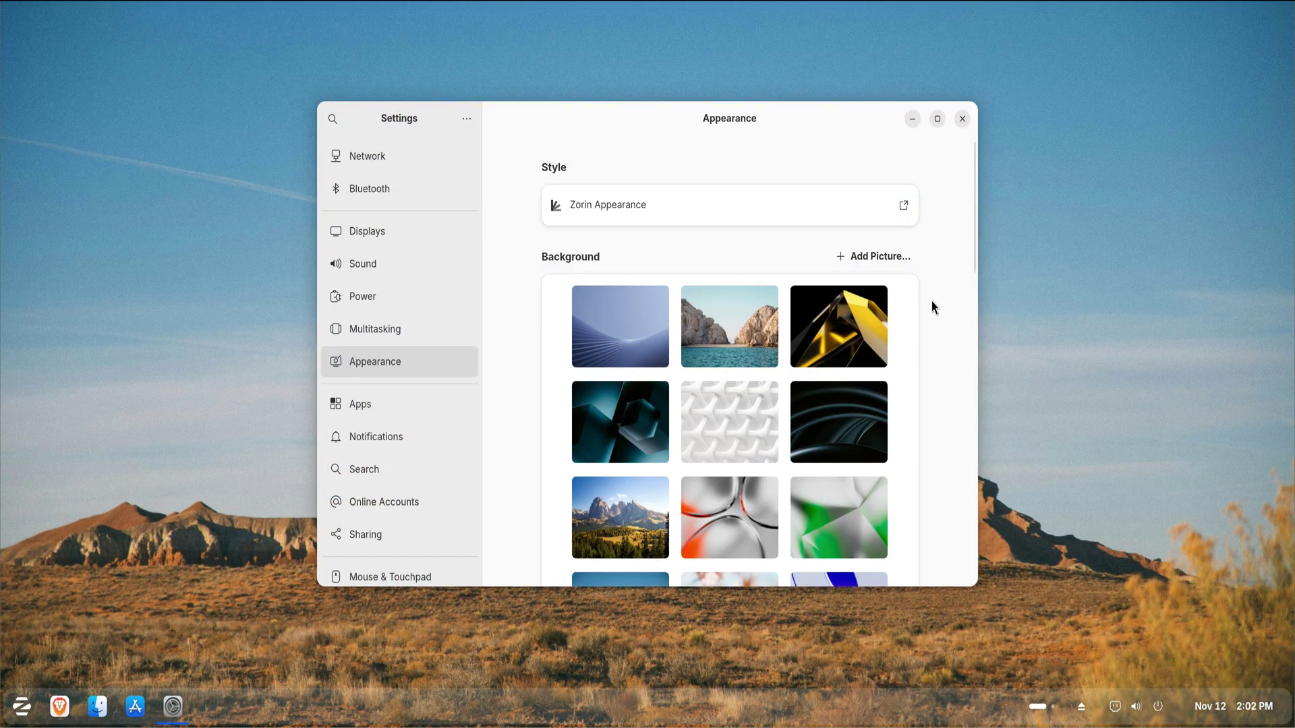
drag(975, 272, 980, 486)
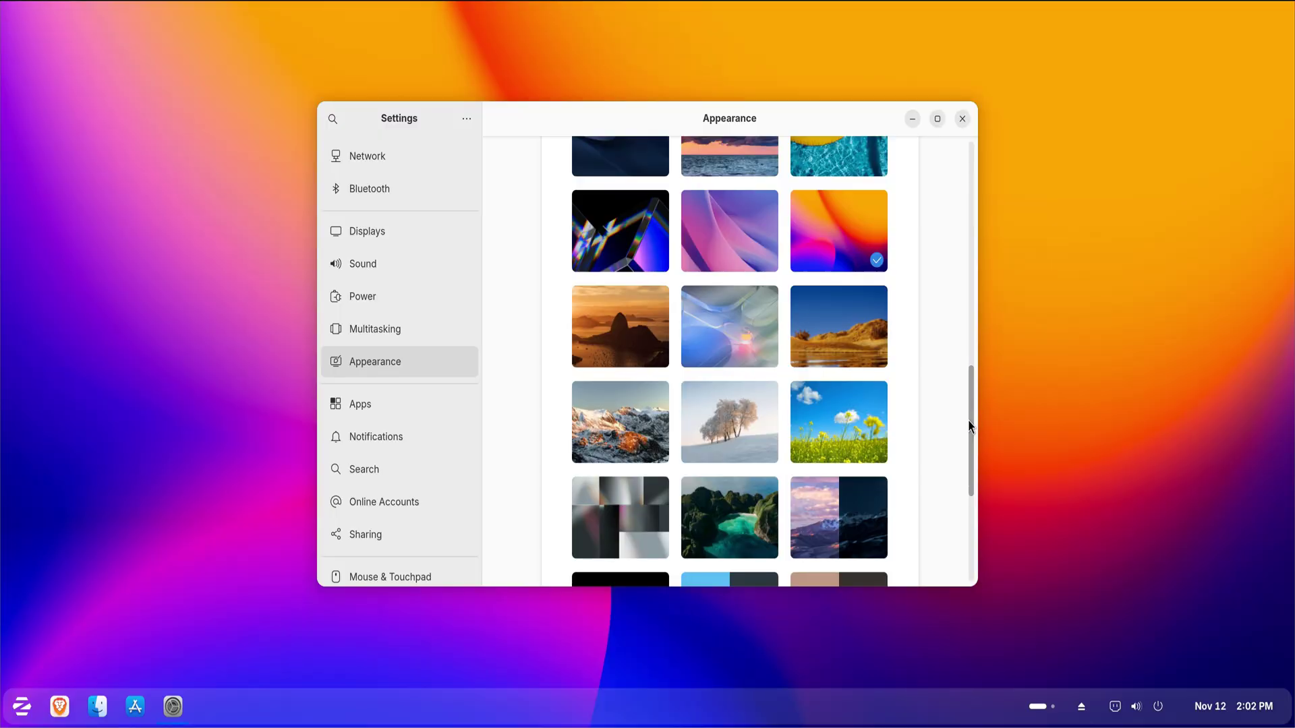
- Apply the orange-purple wallpaper, close Settings, and reopen Settings from the Zorin menu
mouse_move(973, 419)
mouse_down()
mouse_move(973, 558)
mouse_move(988, 207)
mouse_up()
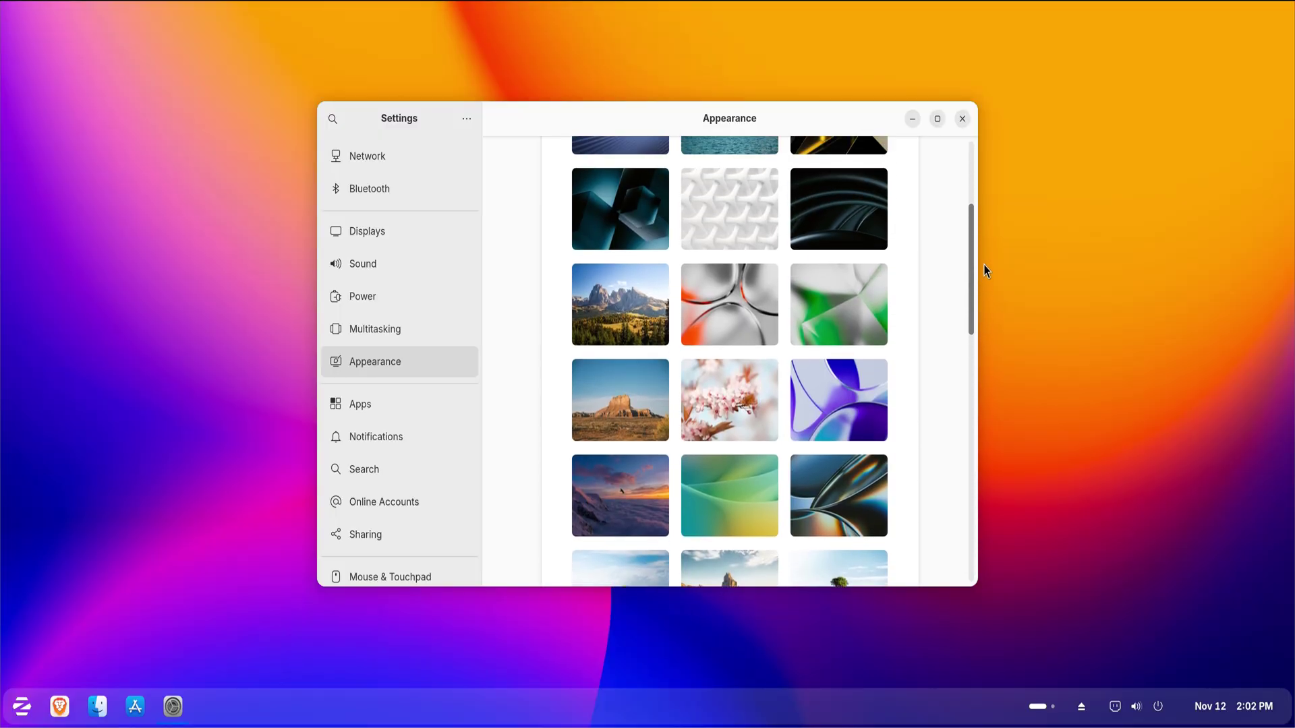
click(961, 119)
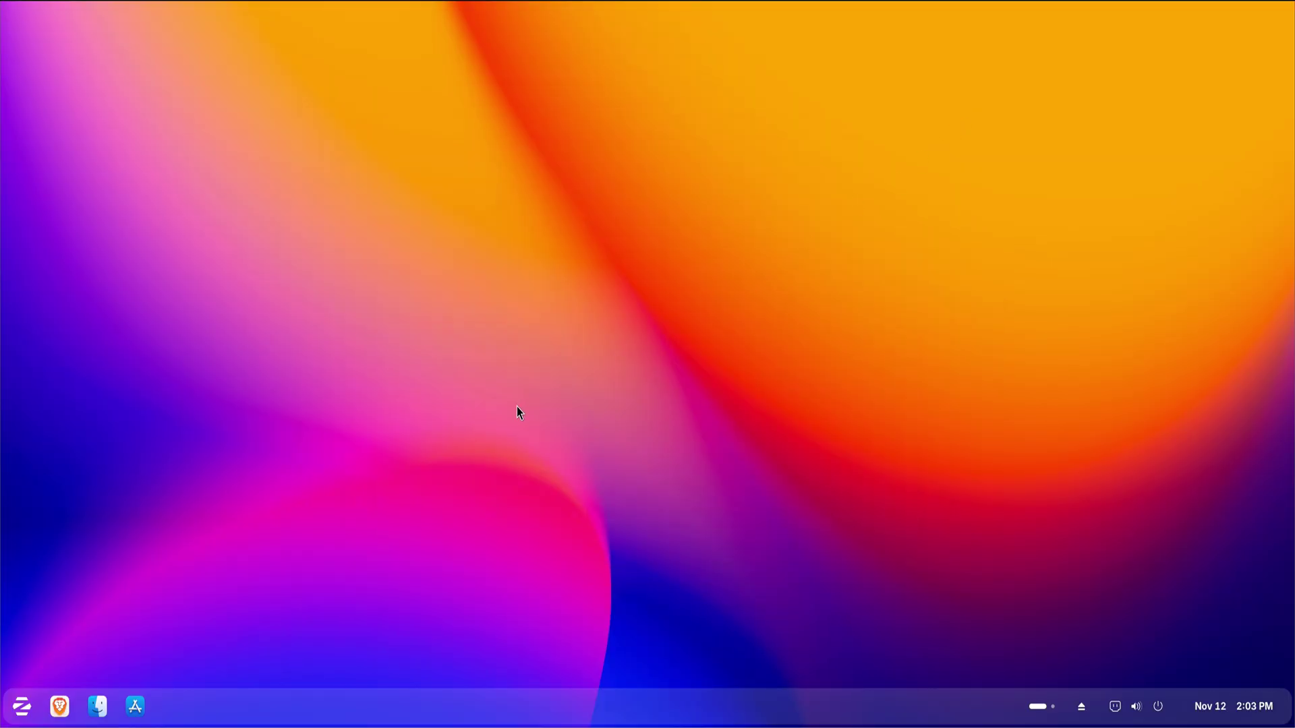
click(23, 702)
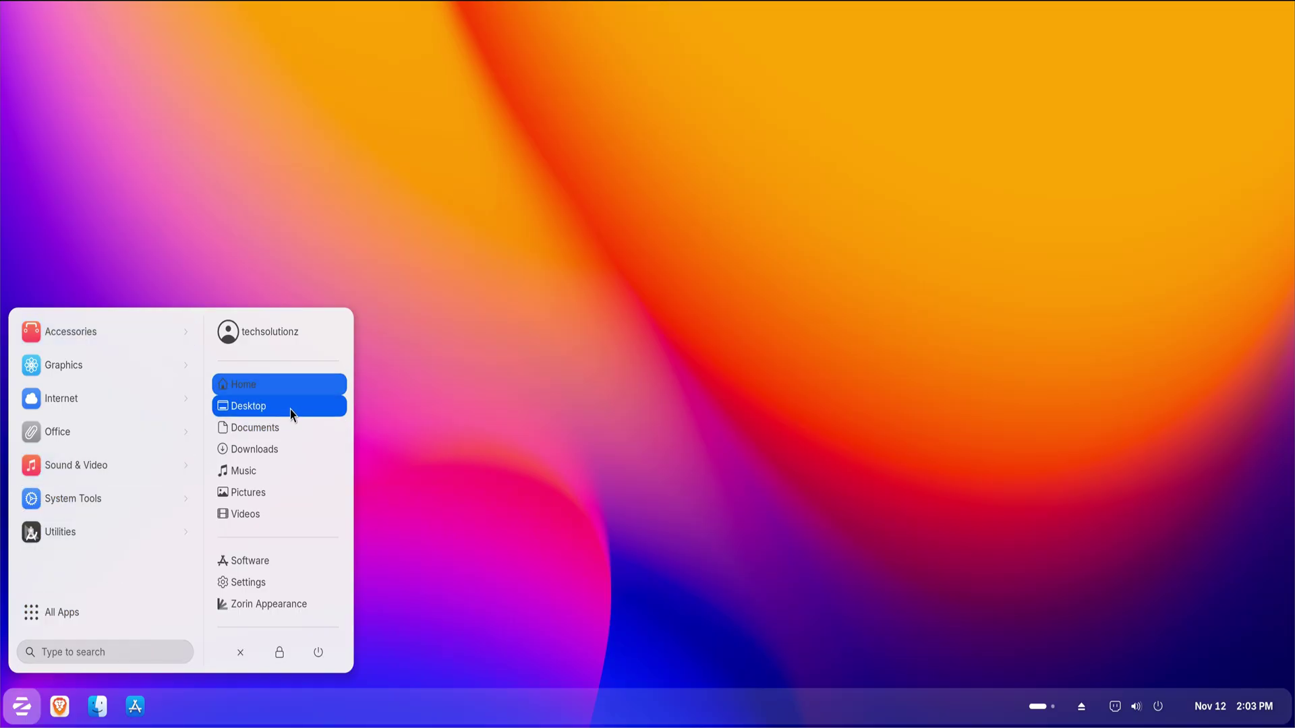
click(272, 583)
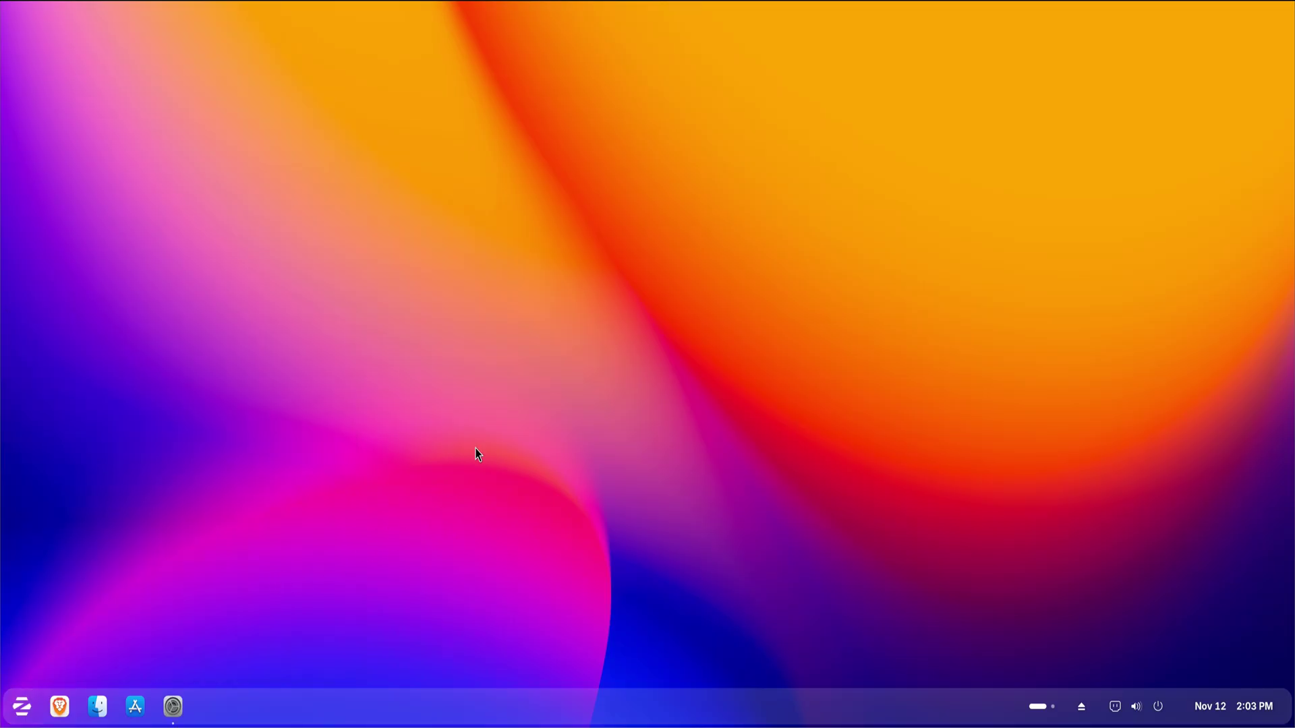
scroll(477, 446, down, 3)
scroll(415, 501, down, 1)
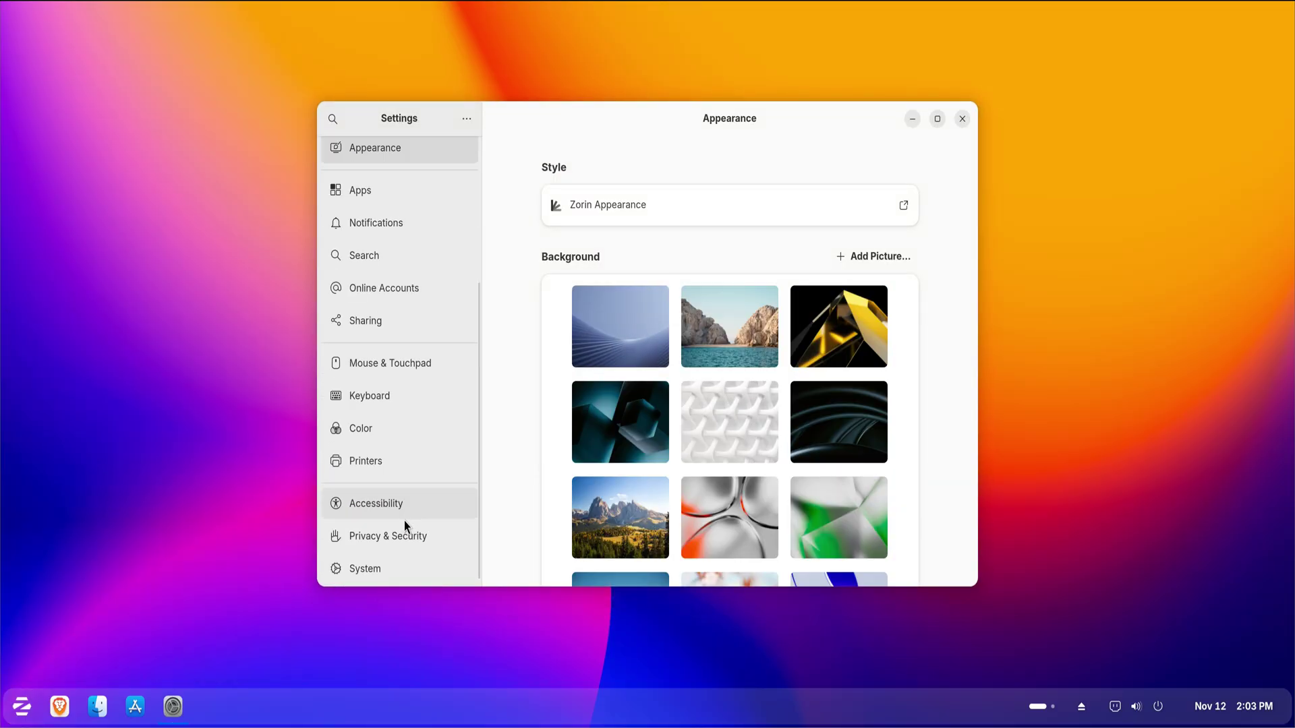
- Open System > About to see the Zorin OS 18 Pro hardware details
click(390, 564)
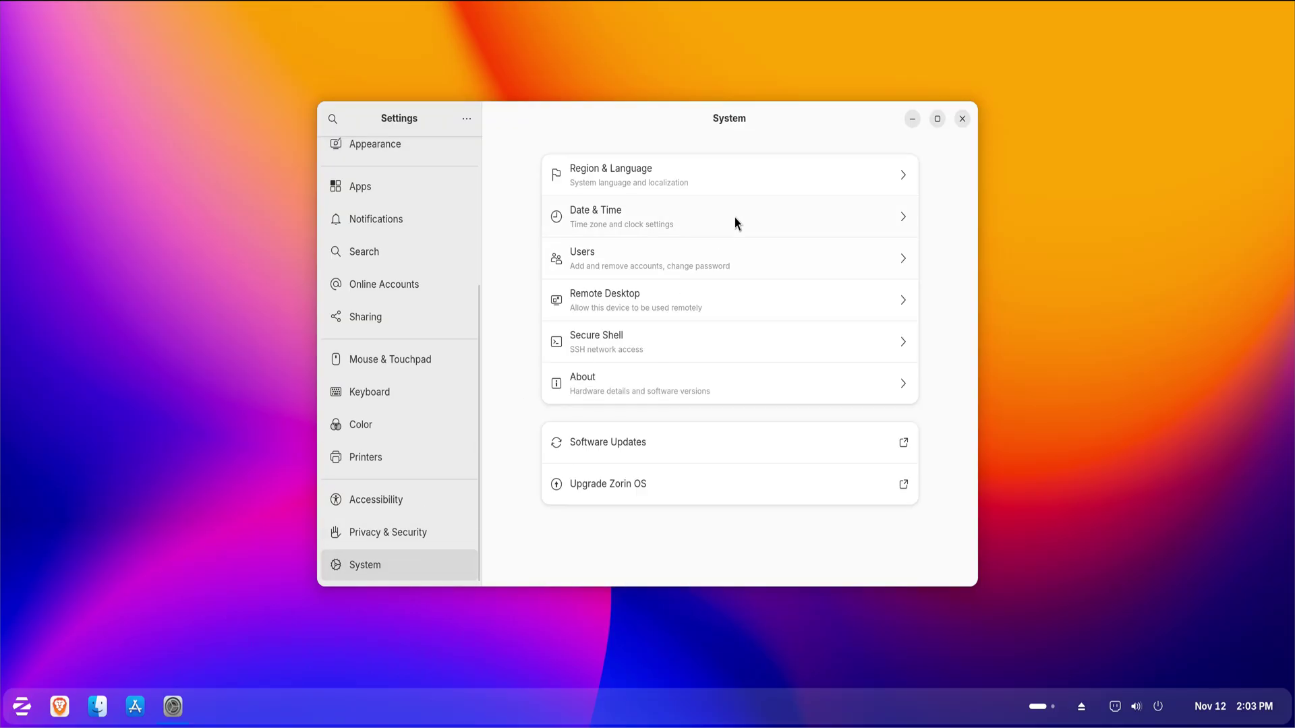
click(602, 394)
scroll(876, 424, down, 1)
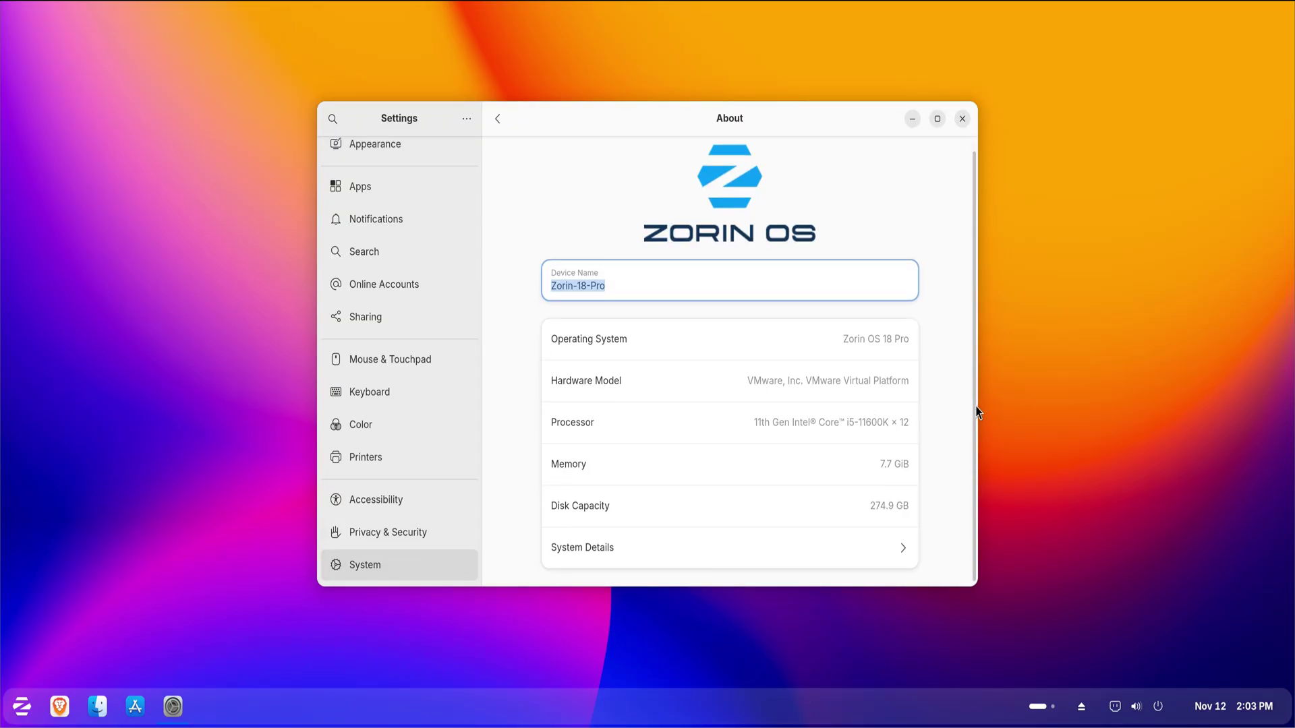